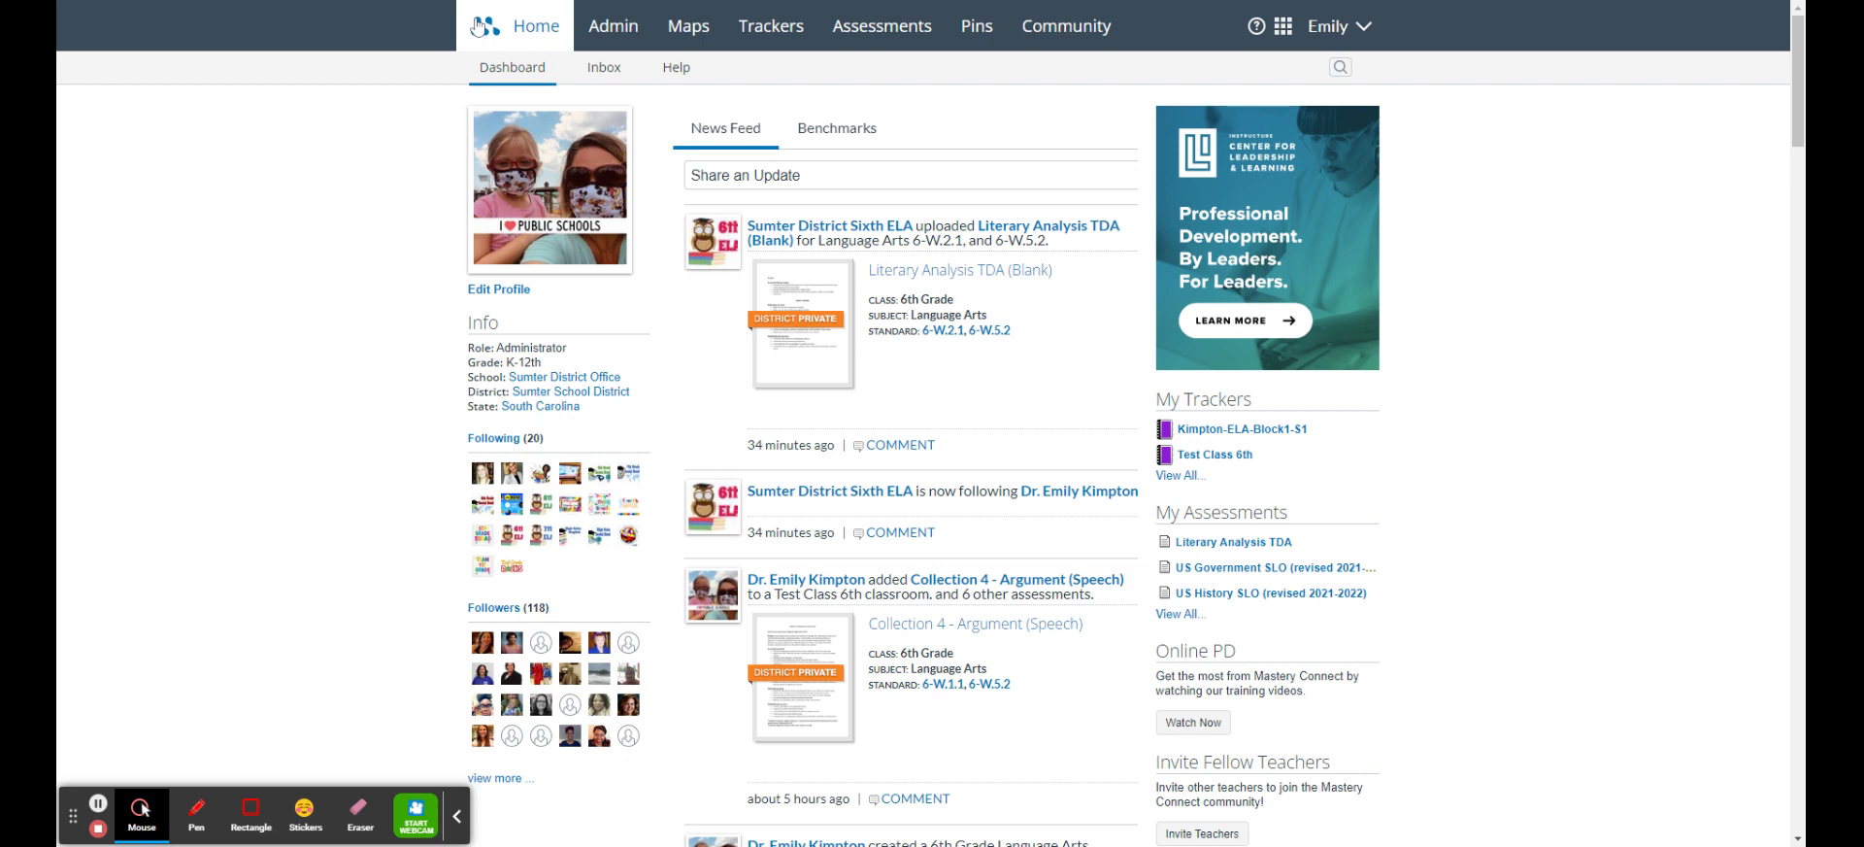
- Open the Test Class 6th tracker and bring its writing and inquiry standards into view
{"action": "left_click", "coordinate": [762, 25]}
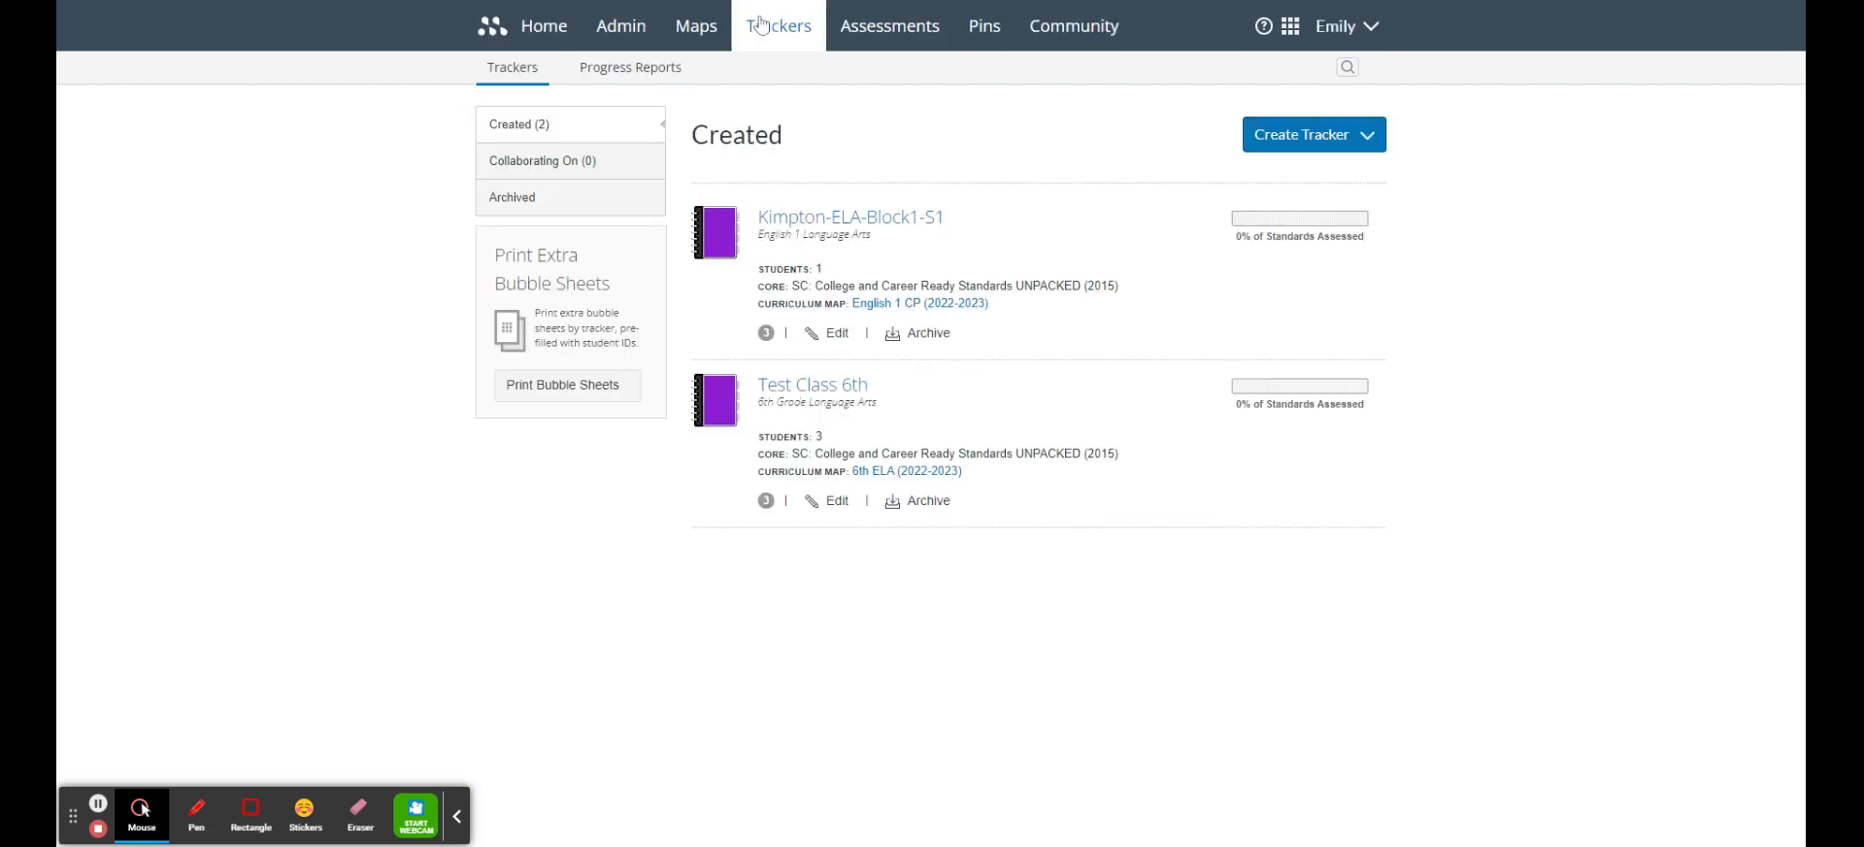
{"action": "left_click", "coordinate": [839, 386]}
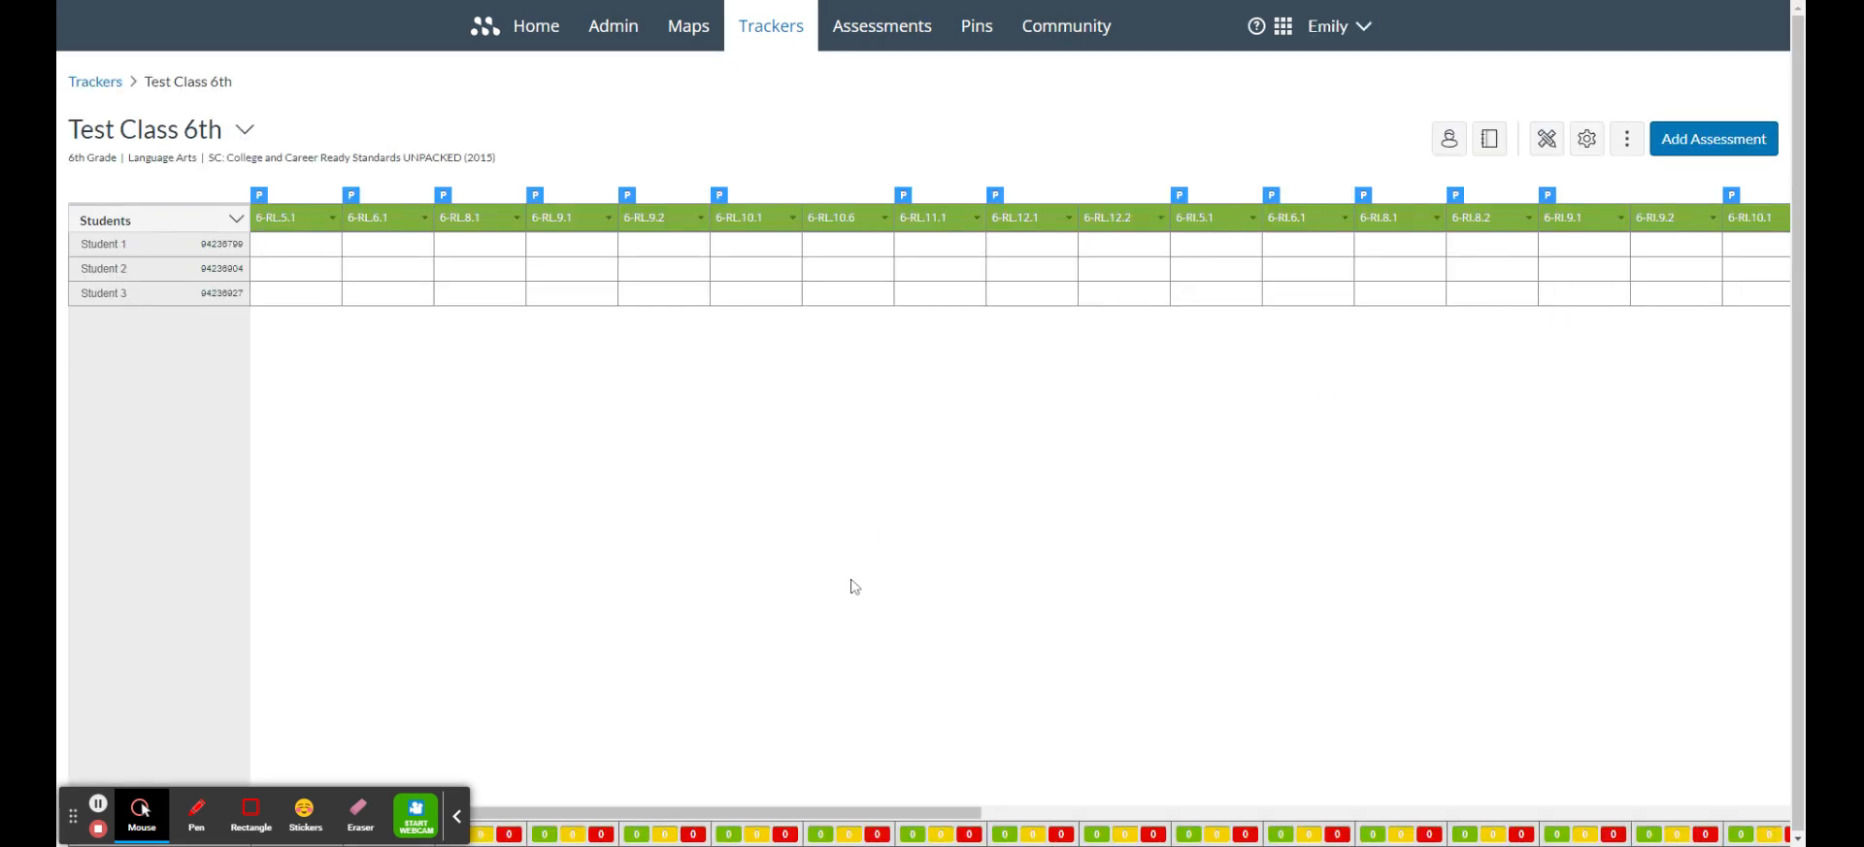
{"action": "left_click_drag", "start_coordinate": [821, 812], "coordinate": [1665, 820]}
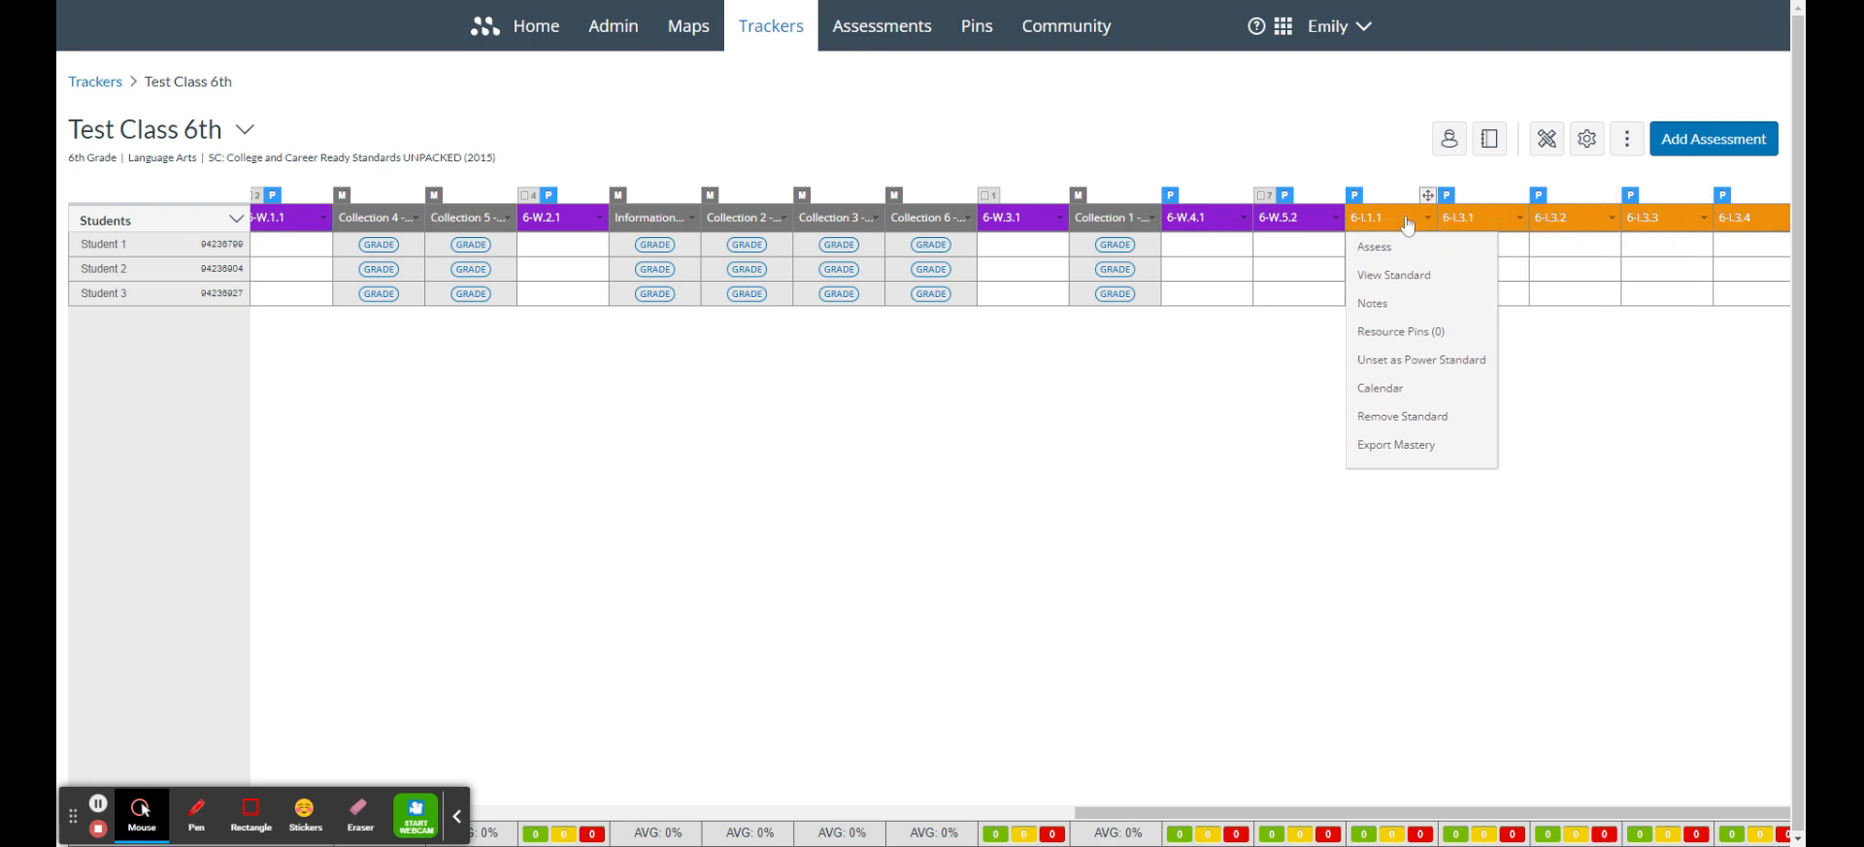
{"action": "mouse_move", "coordinate": [1748, 230]}
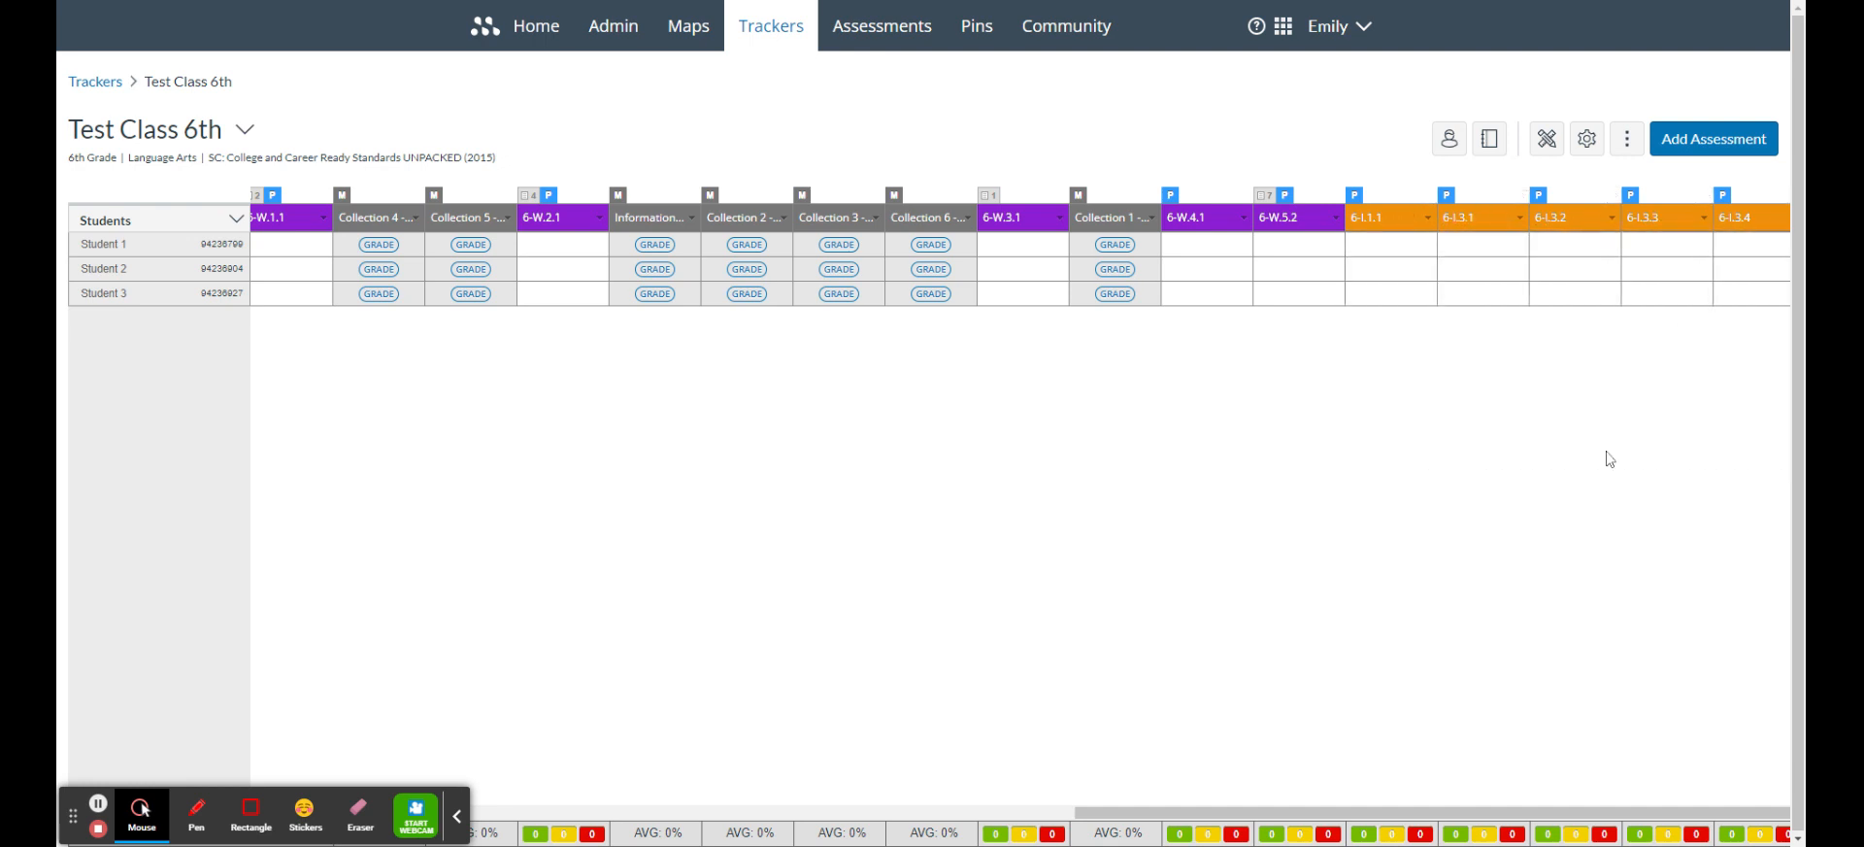
- Make the Embedded Standards unit visible in the tracker's display settings
{"action": "left_click", "coordinate": [1490, 139]}
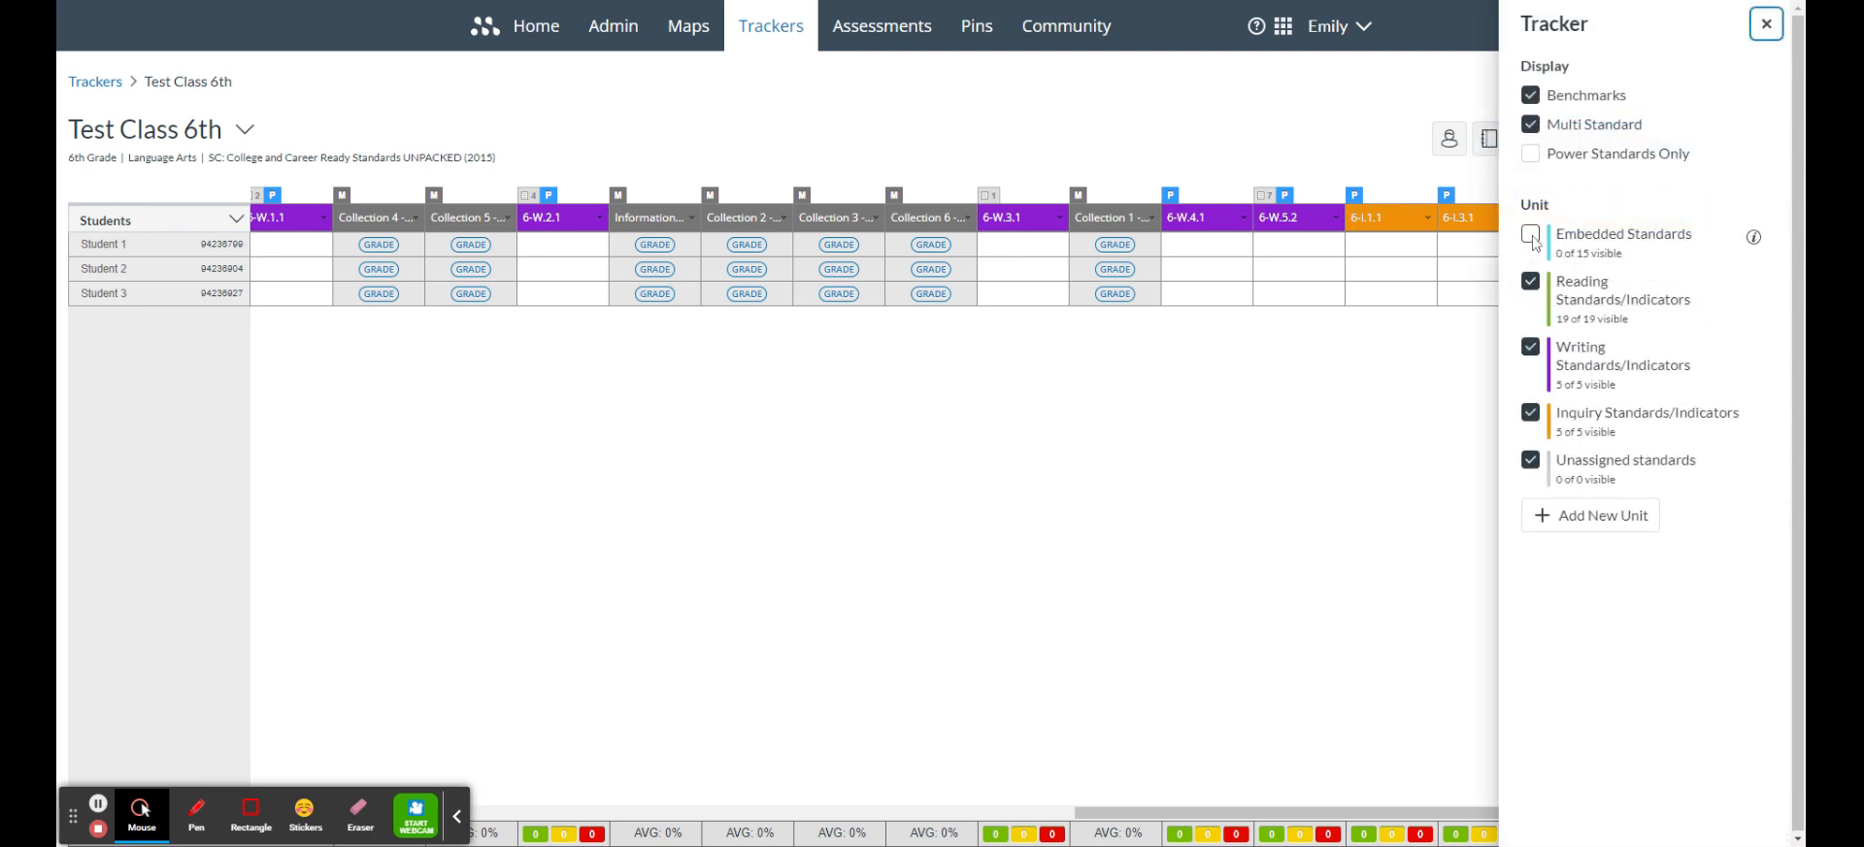
{"action": "left_click", "coordinate": [1531, 238]}
{"action": "left_click", "coordinate": [1395, 445]}
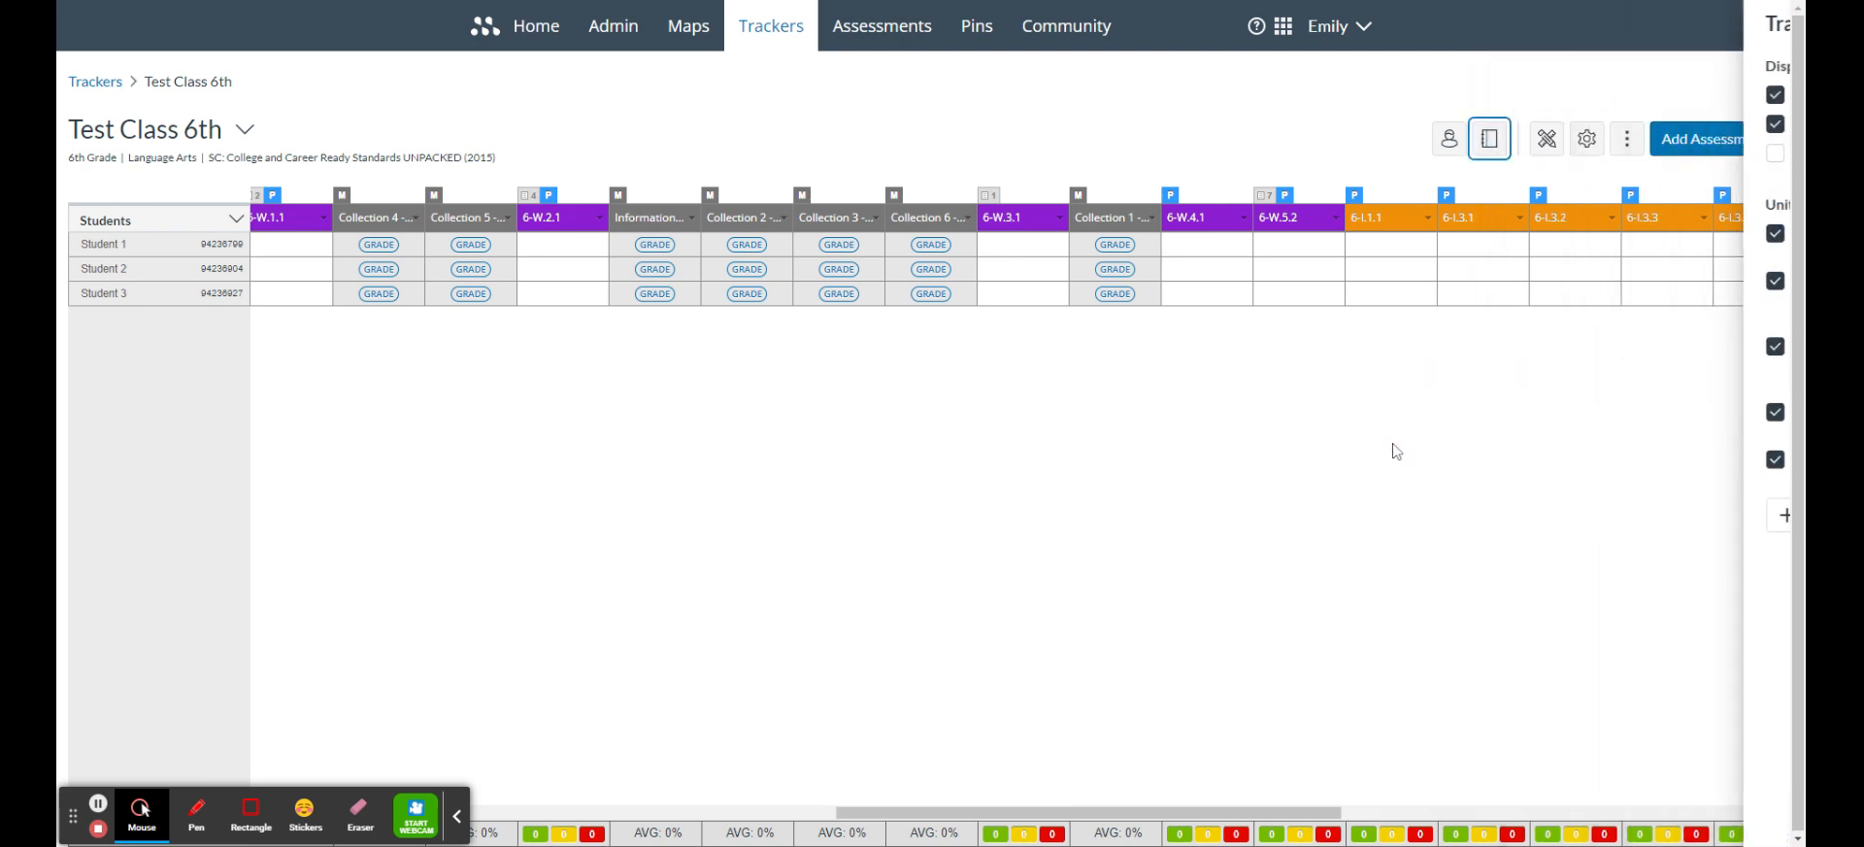
- Open the assessing page for the Collection 1 - Short Story assessment from the tracker
{"action": "left_click_drag", "start_coordinate": [1182, 811], "coordinate": [1030, 732]}
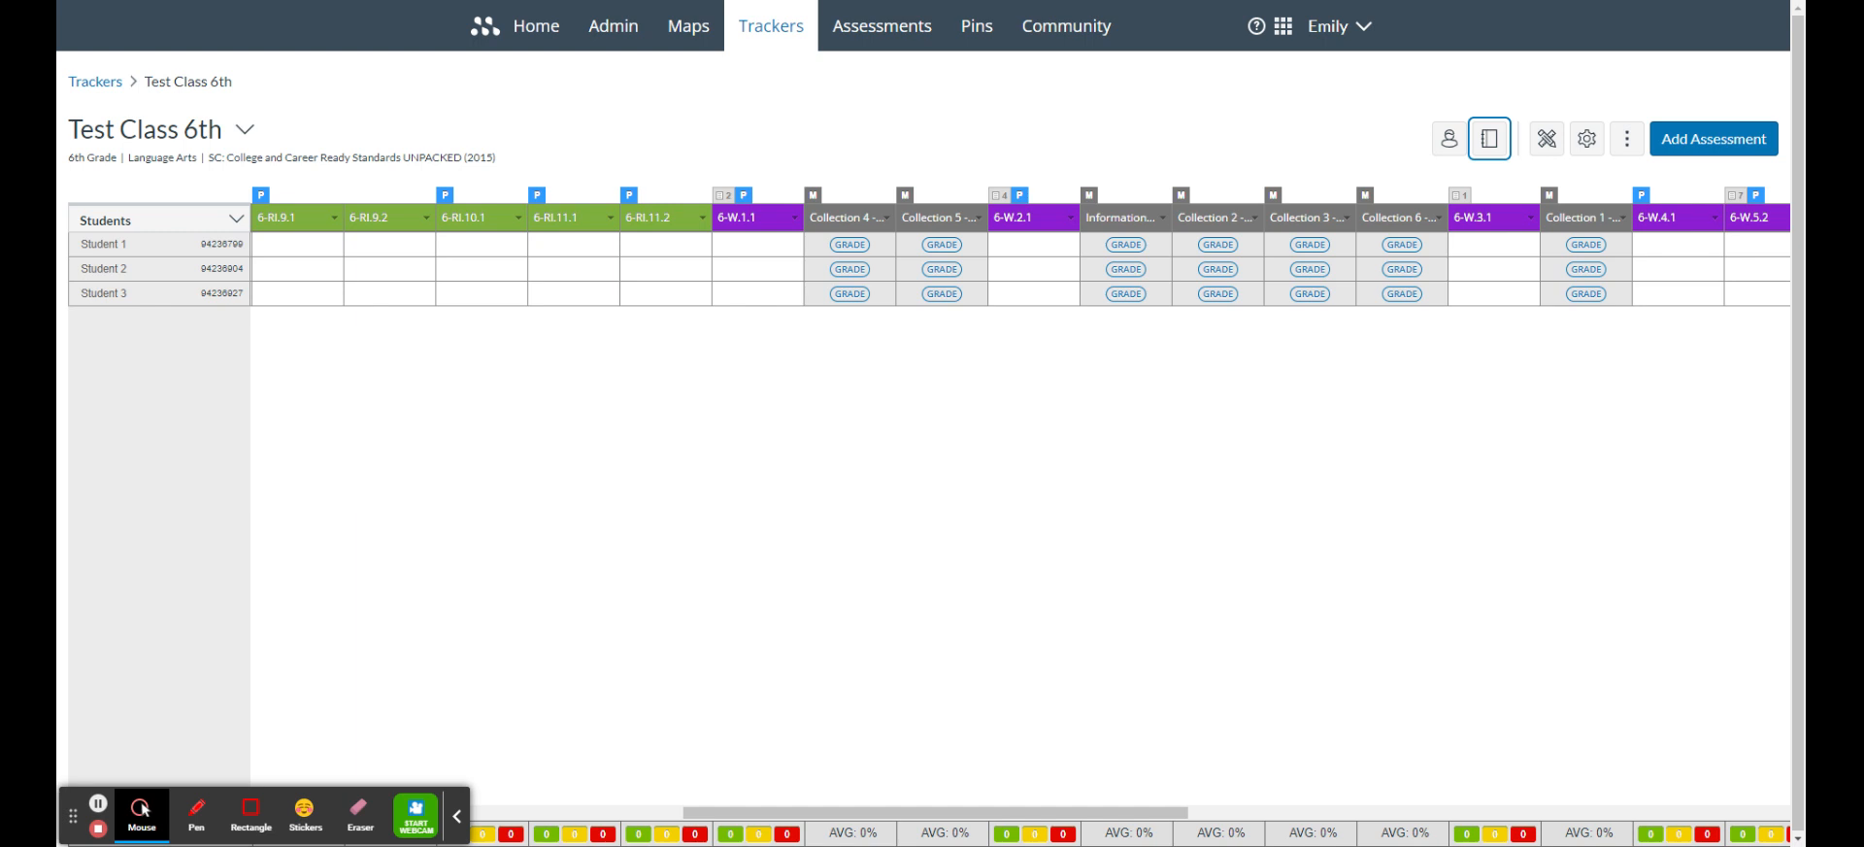
{"action": "left_click", "coordinate": [1582, 219]}
{"action": "left_click", "coordinate": [1476, 220]}
{"action": "mouse_move", "coordinate": [1582, 223]}
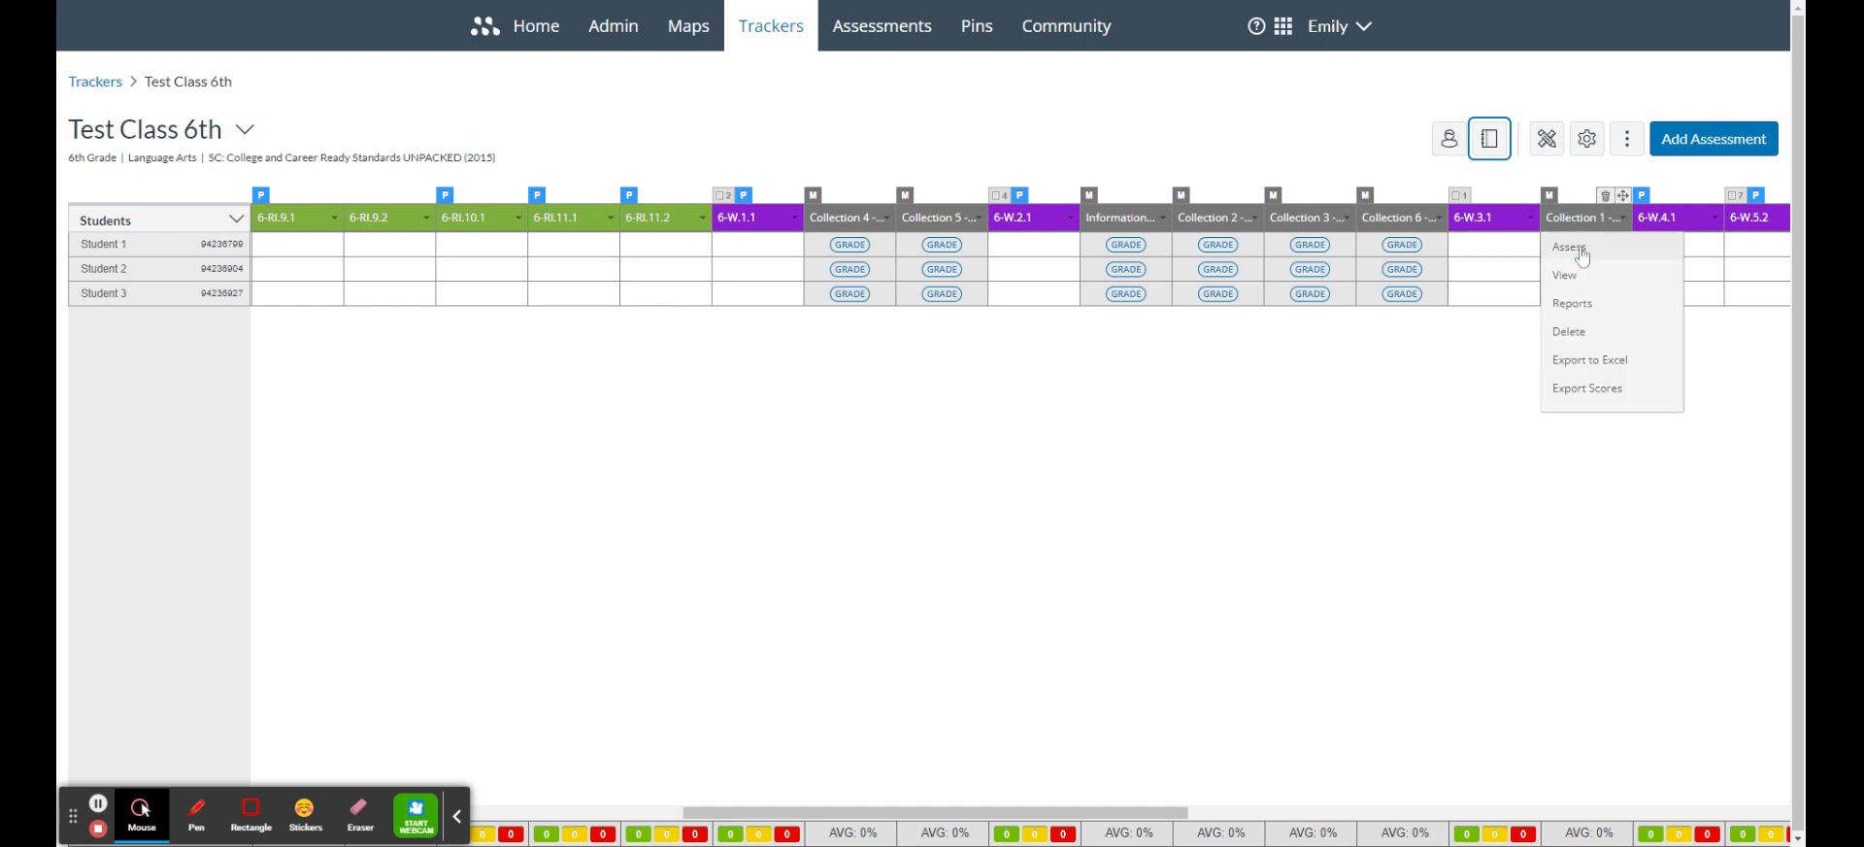
{"action": "left_click", "coordinate": [1571, 247]}
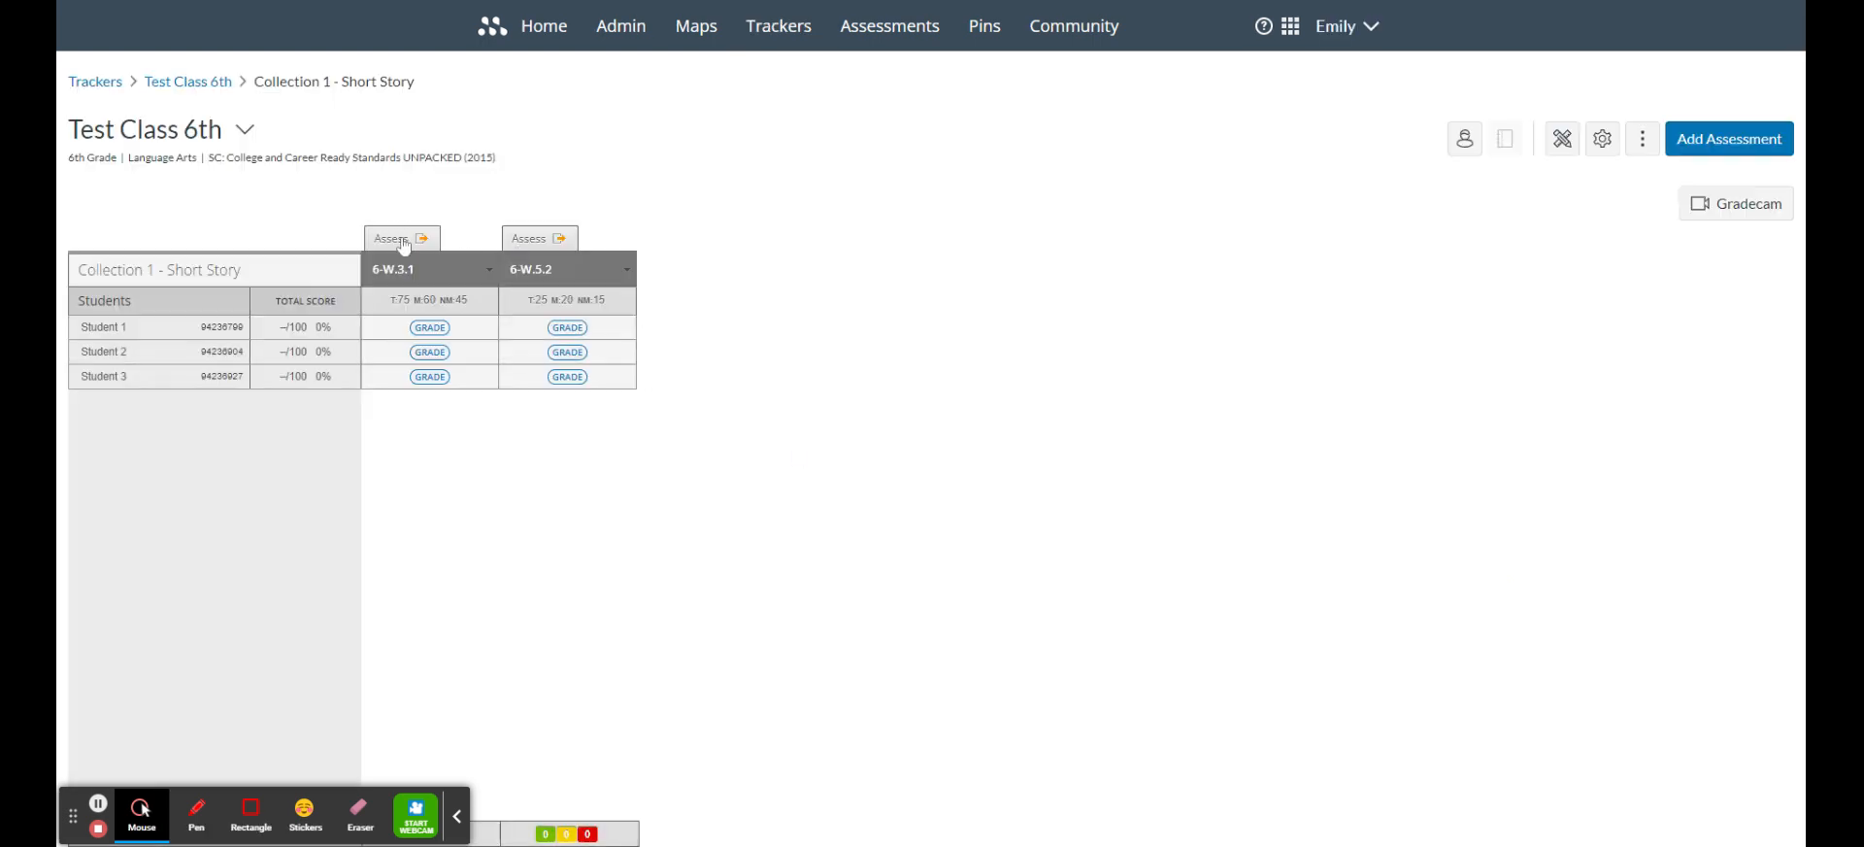
- View the test ID and LMS link options for assessing Collection 1 - Short Story, closing the dialog when done
{"action": "left_click", "coordinate": [402, 240]}
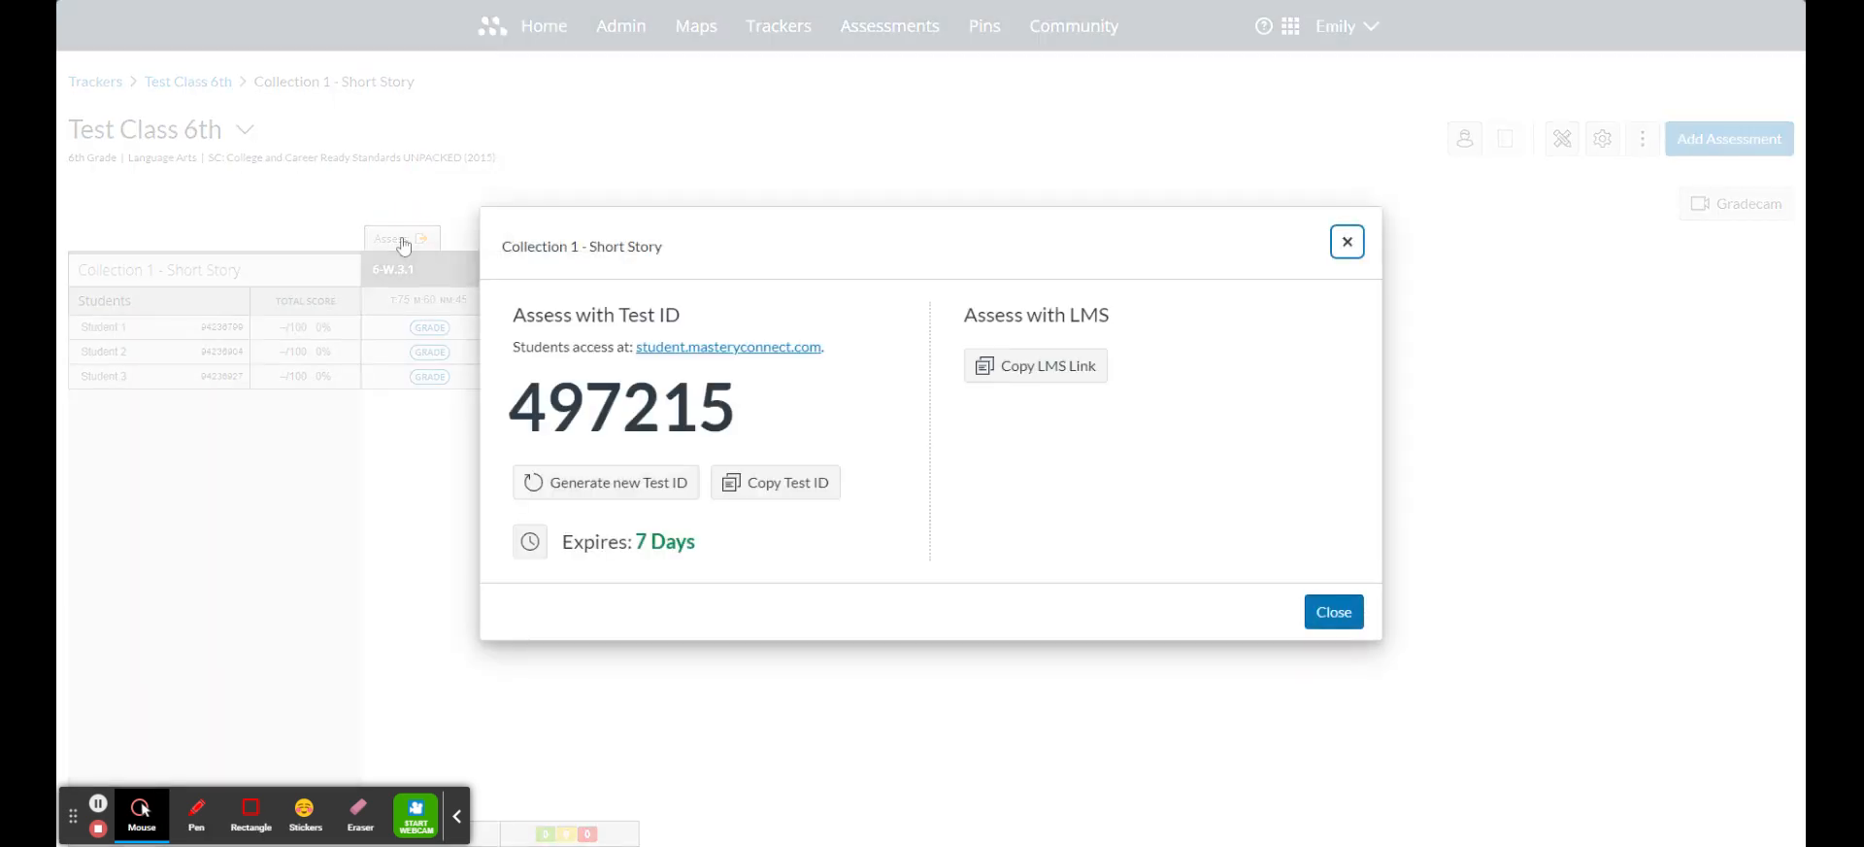
{"action": "mouse_move", "coordinate": [558, 409]}
{"action": "left_click", "coordinate": [1333, 611]}
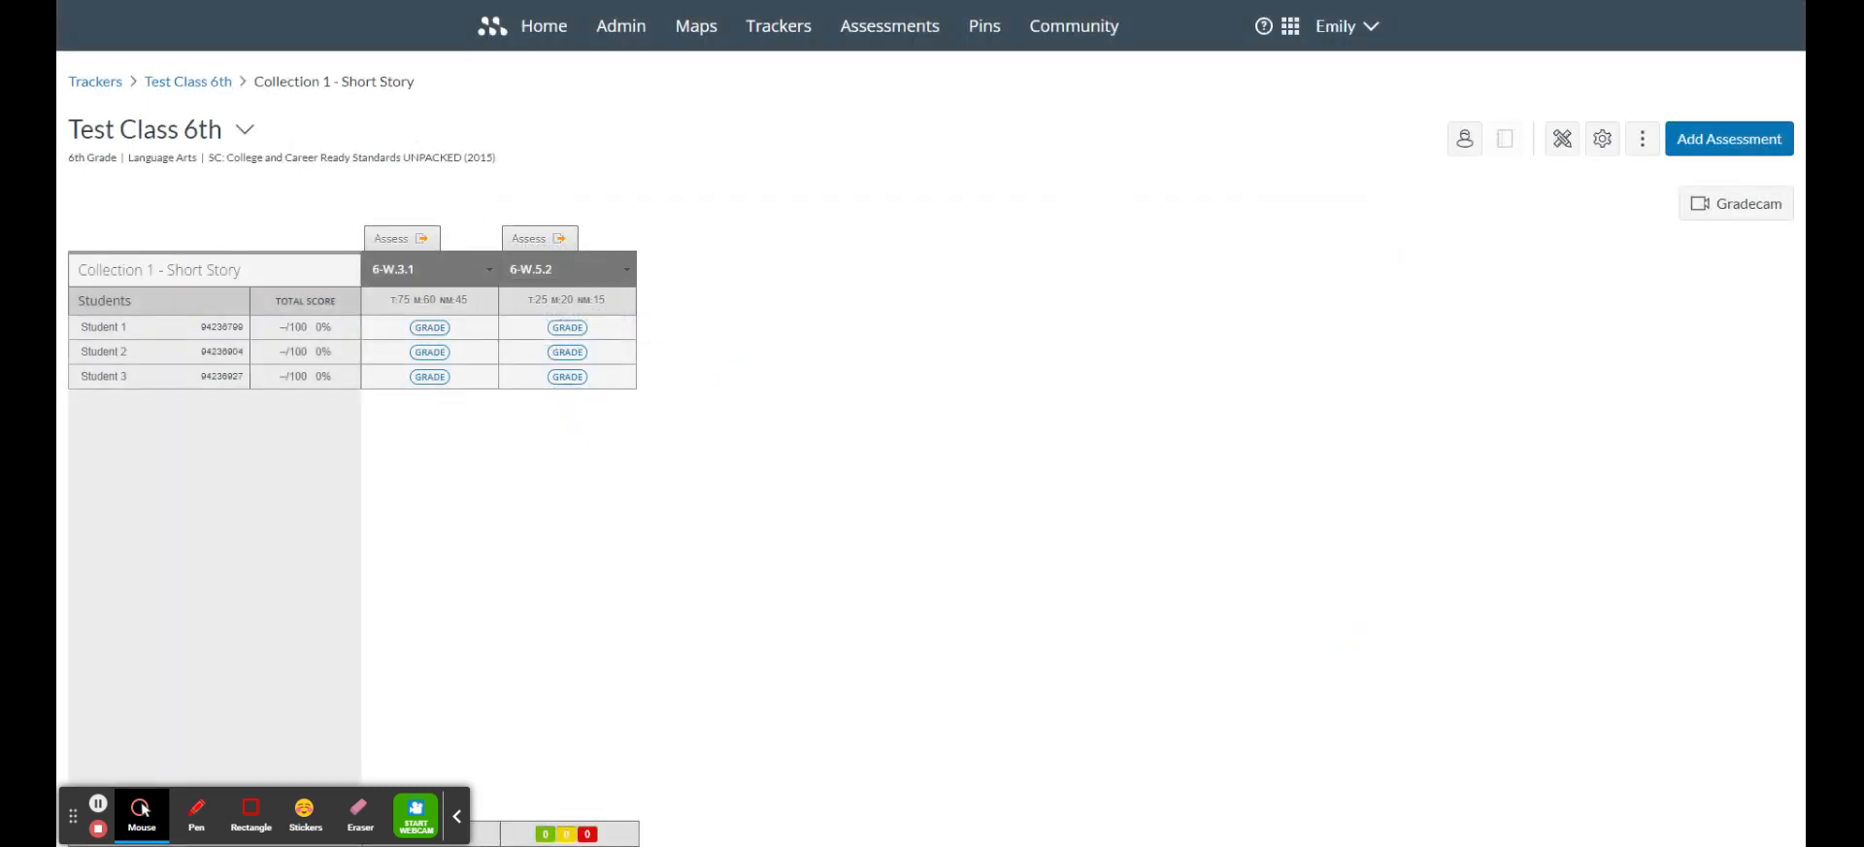
- Return to the Test Class 6th tracker and open Student 1's grading view for Collection 1 - Short Story
{"action": "left_click", "coordinate": [194, 86]}
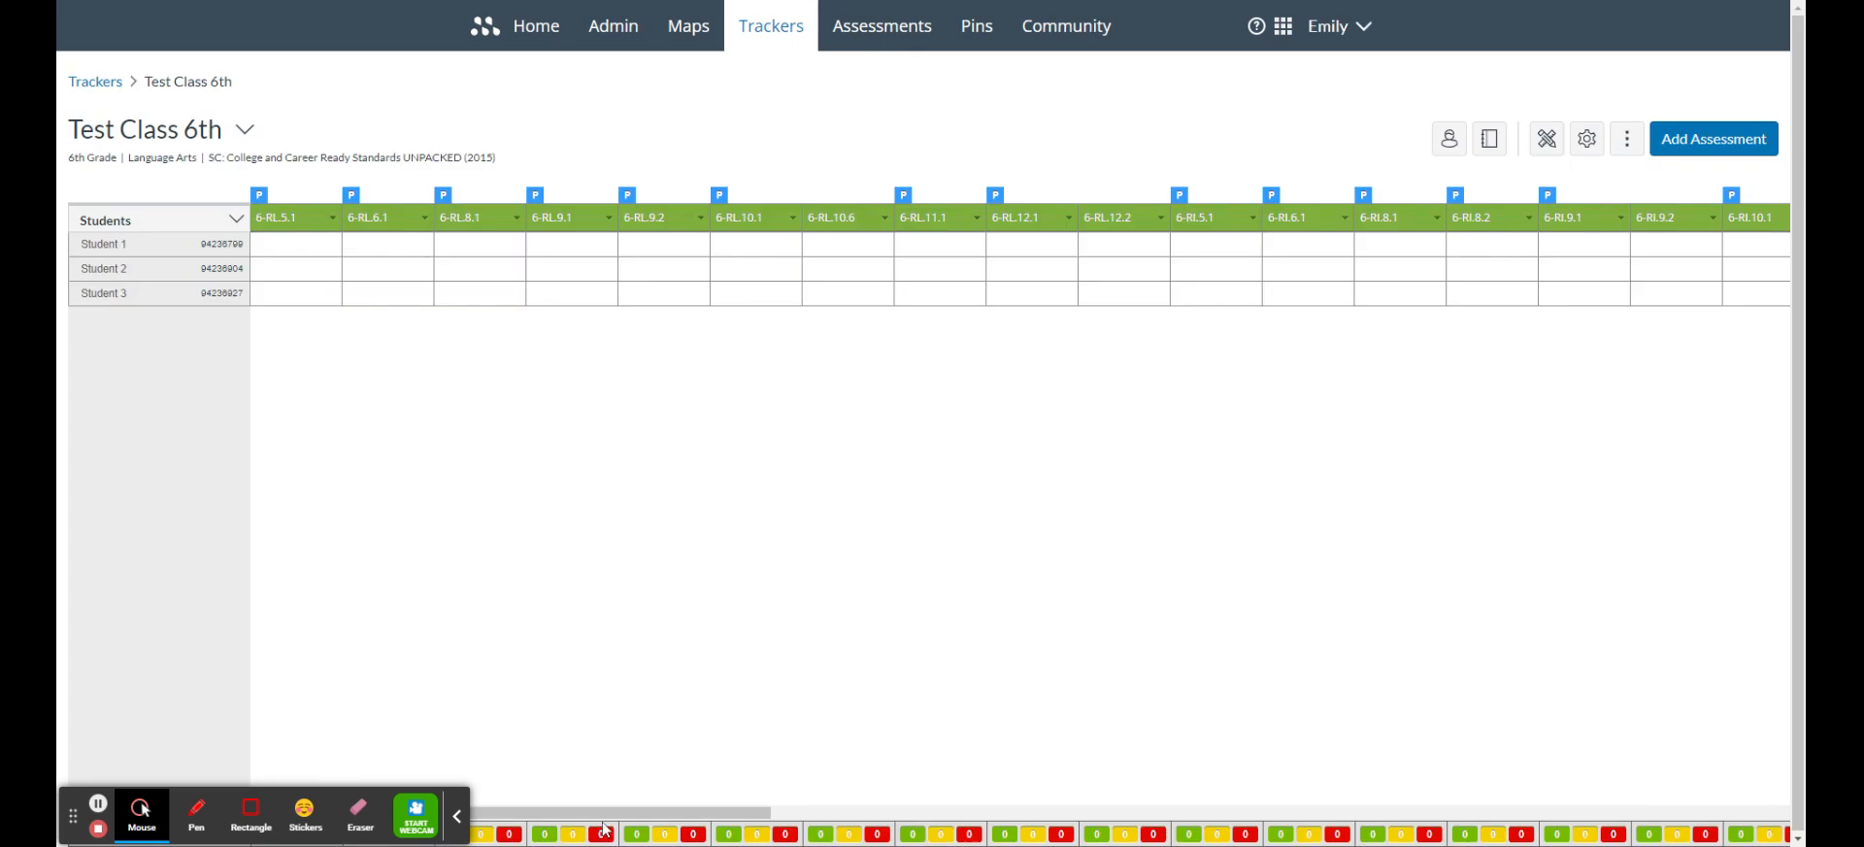
{"action": "left_click_drag", "start_coordinate": [604, 810], "coordinate": [1169, 788]}
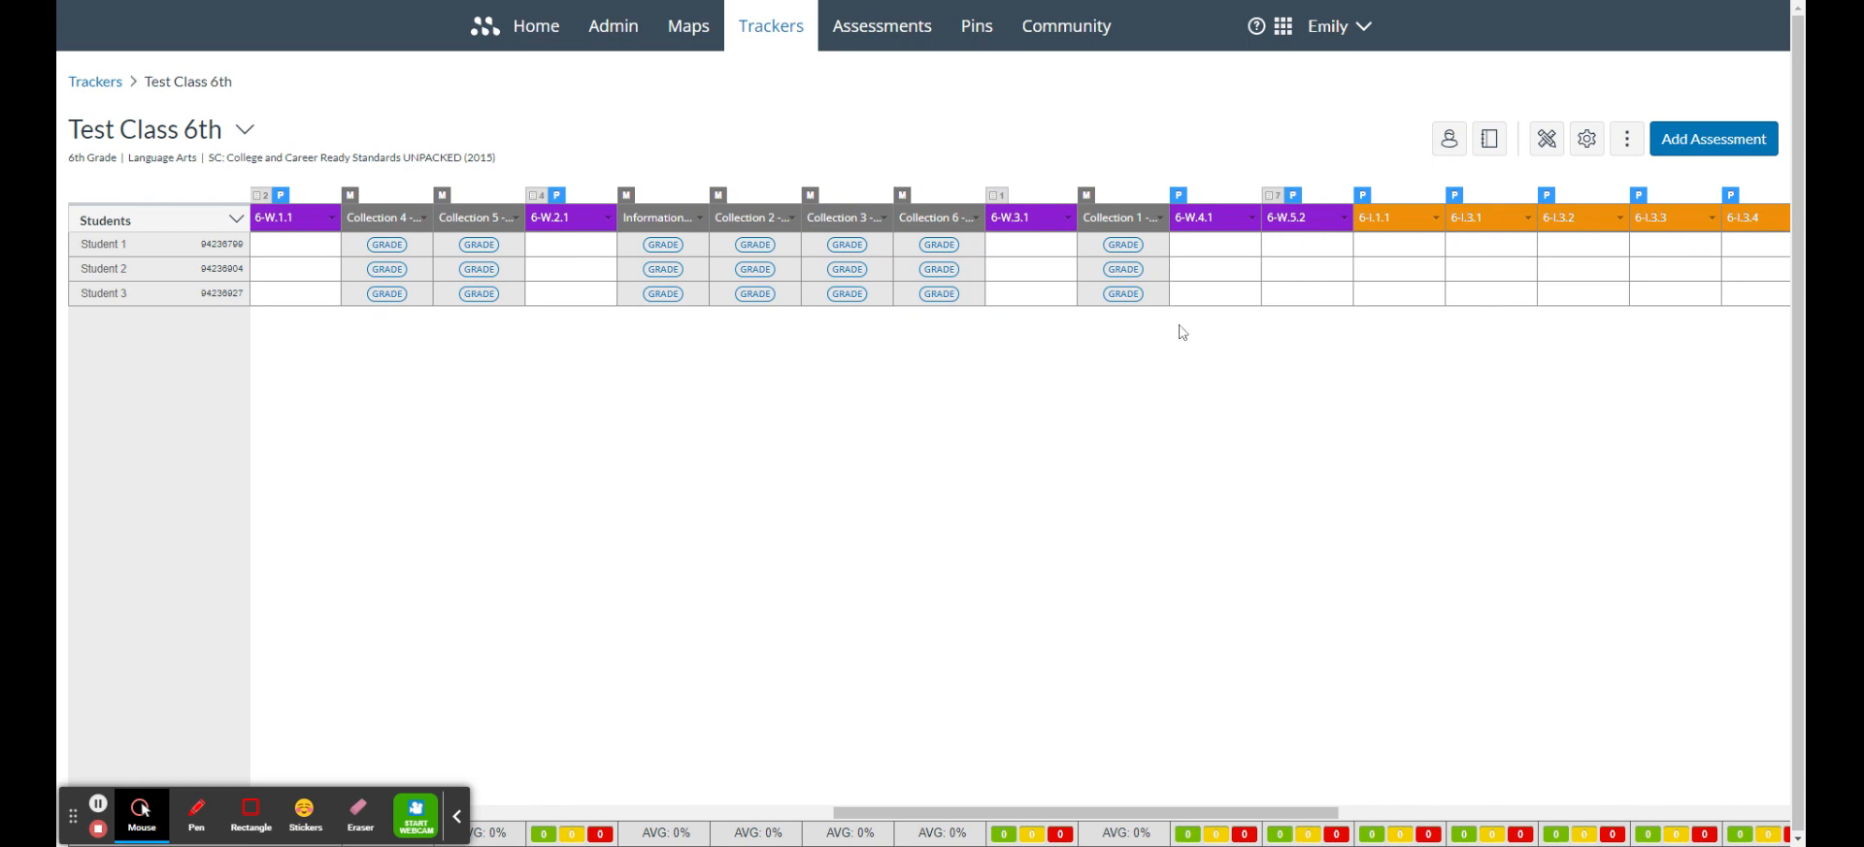
{"action": "left_click", "coordinate": [1123, 245]}
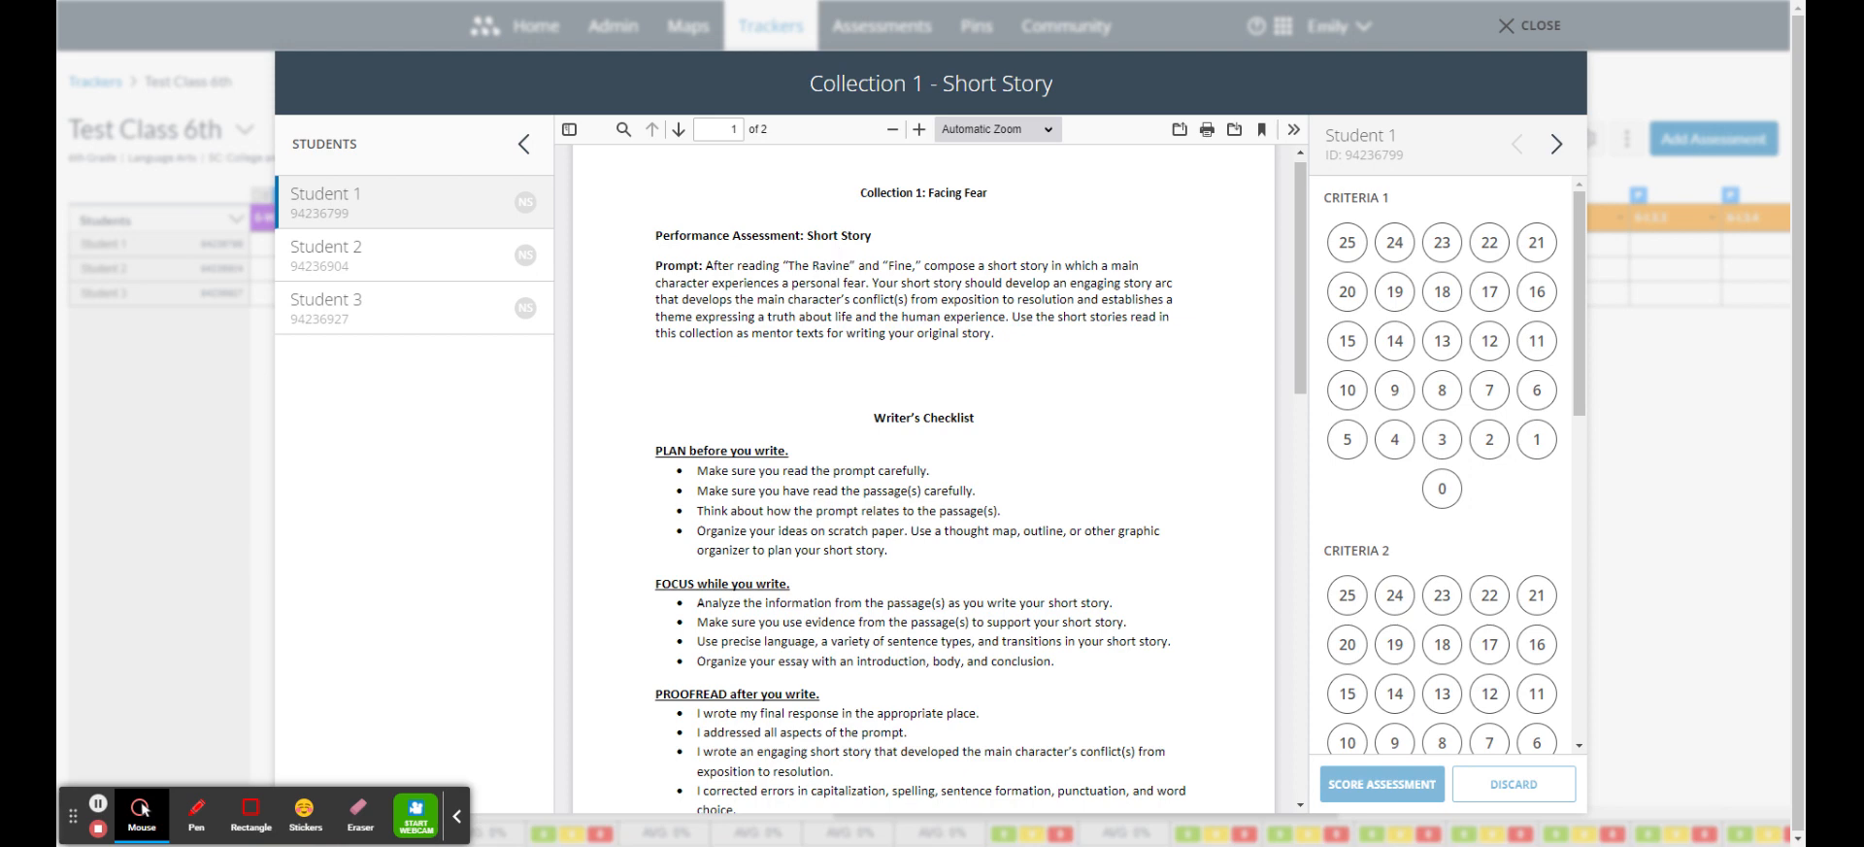
- Review the short story prompt, the writer's checklist and the Grade 6 Narrative Writing Rubric
{"action": "left_click_drag", "start_coordinate": [706, 265], "coordinate": [993, 334]}
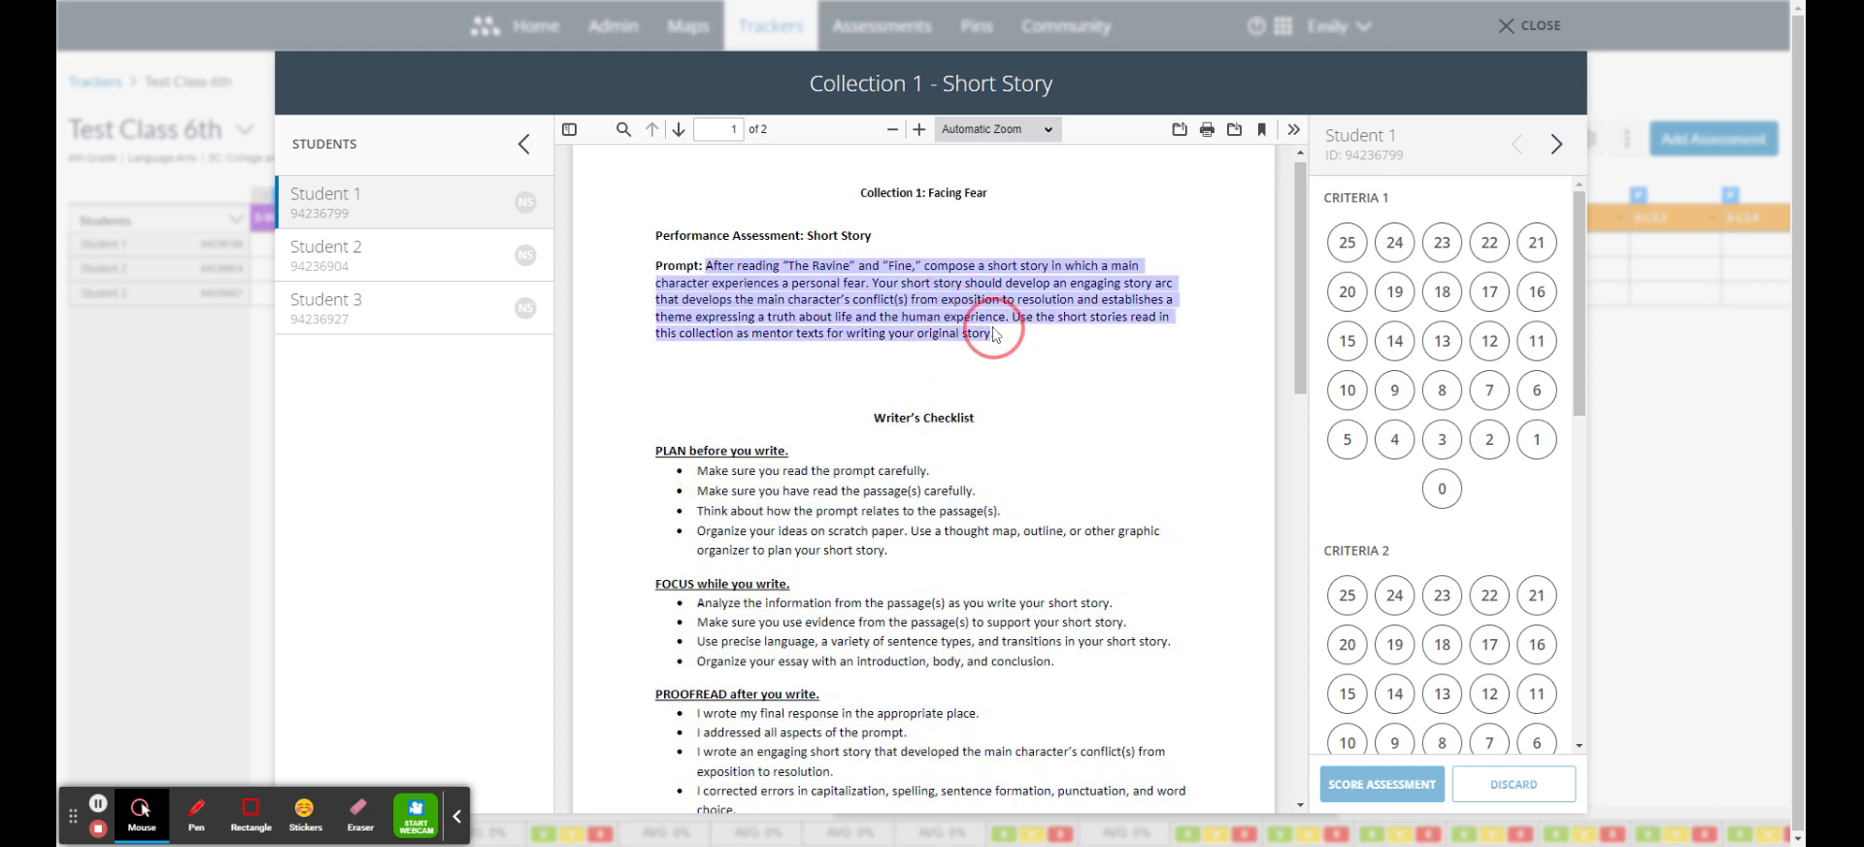
{"action": "left_click", "coordinate": [1046, 365]}
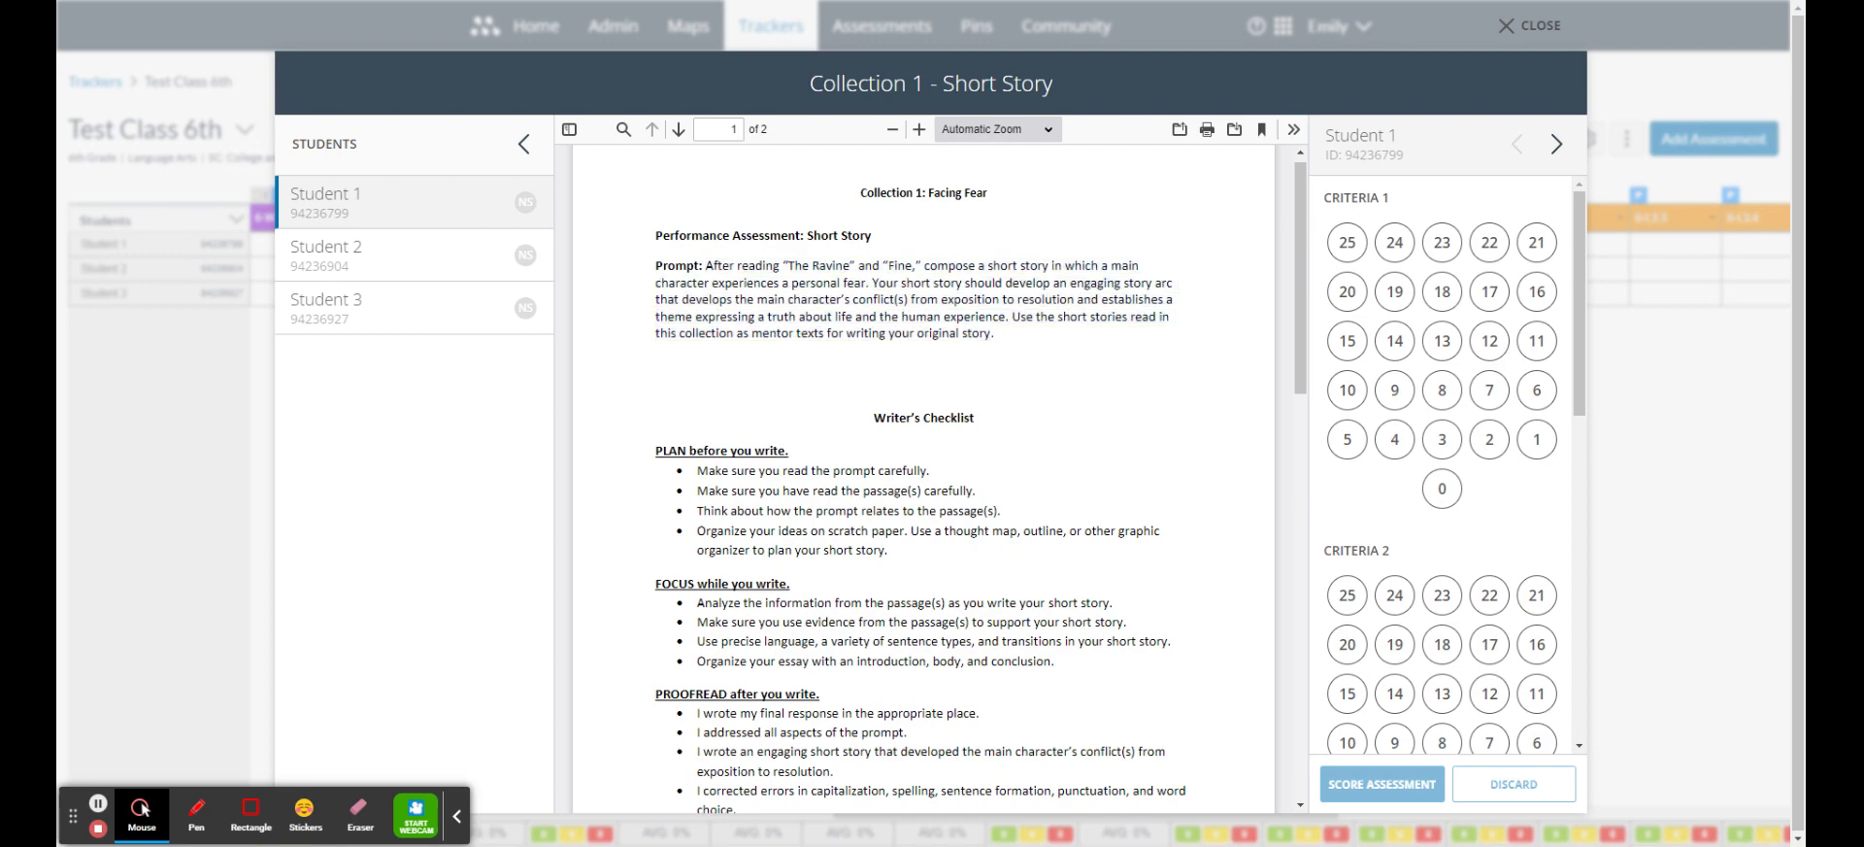
{"action": "scroll", "coordinate": [922, 475], "scroll_direction": "down", "scroll_amount": 3}
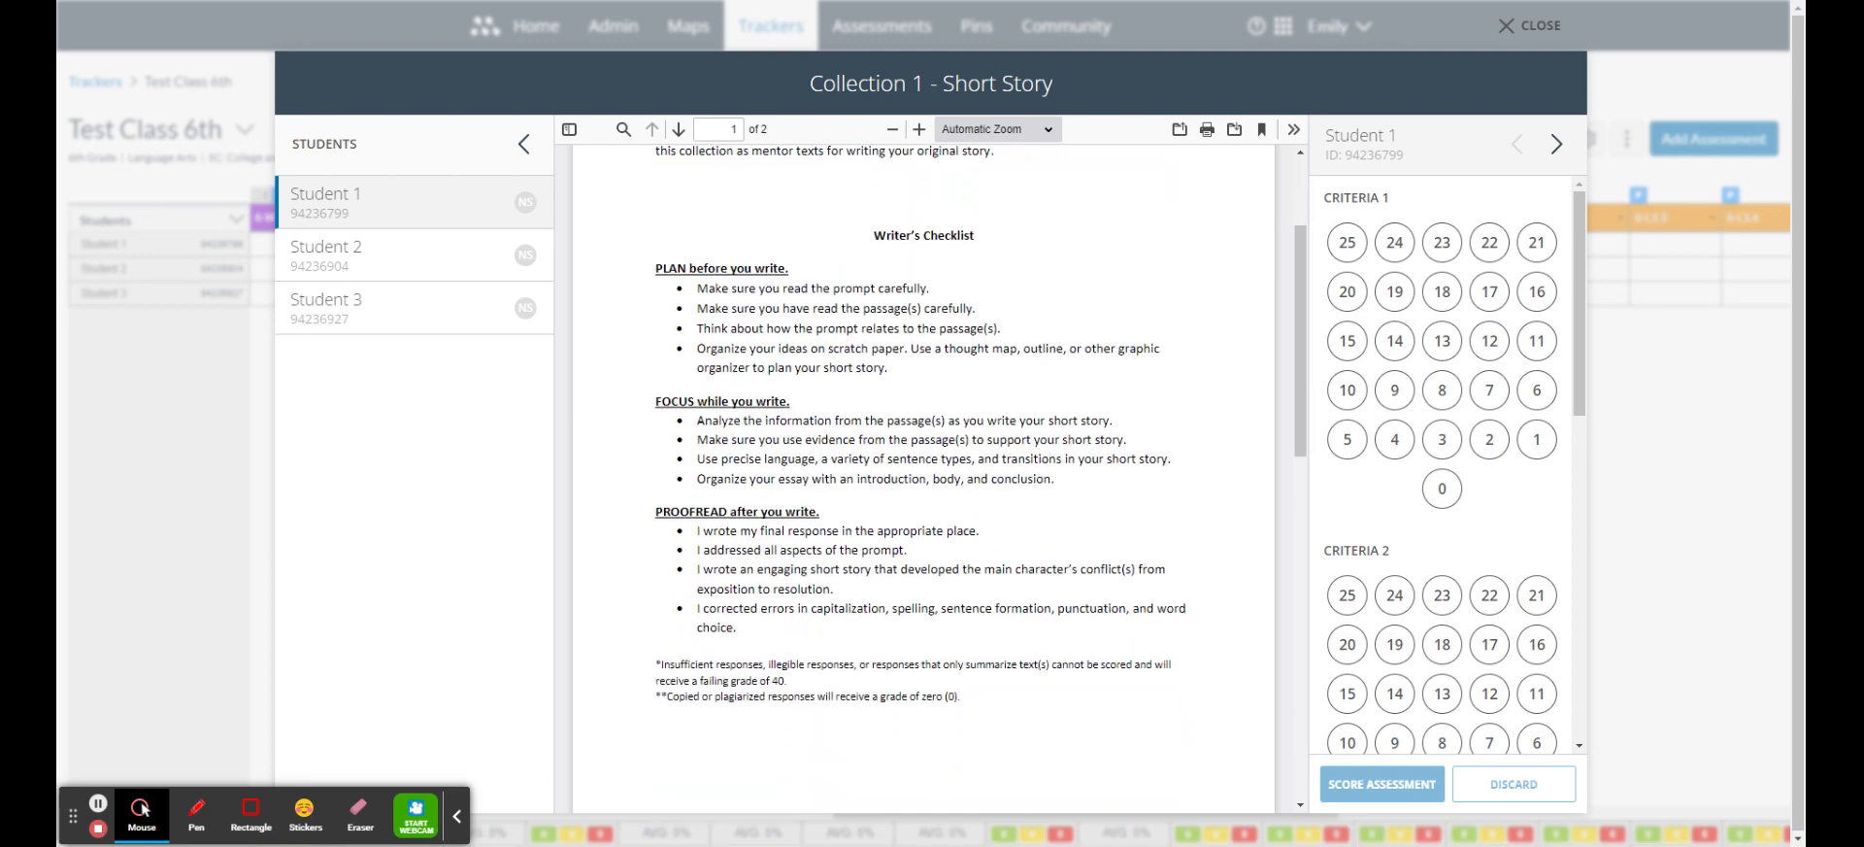
{"action": "scroll", "coordinate": [937, 432], "scroll_direction": "down", "scroll_amount": 10}
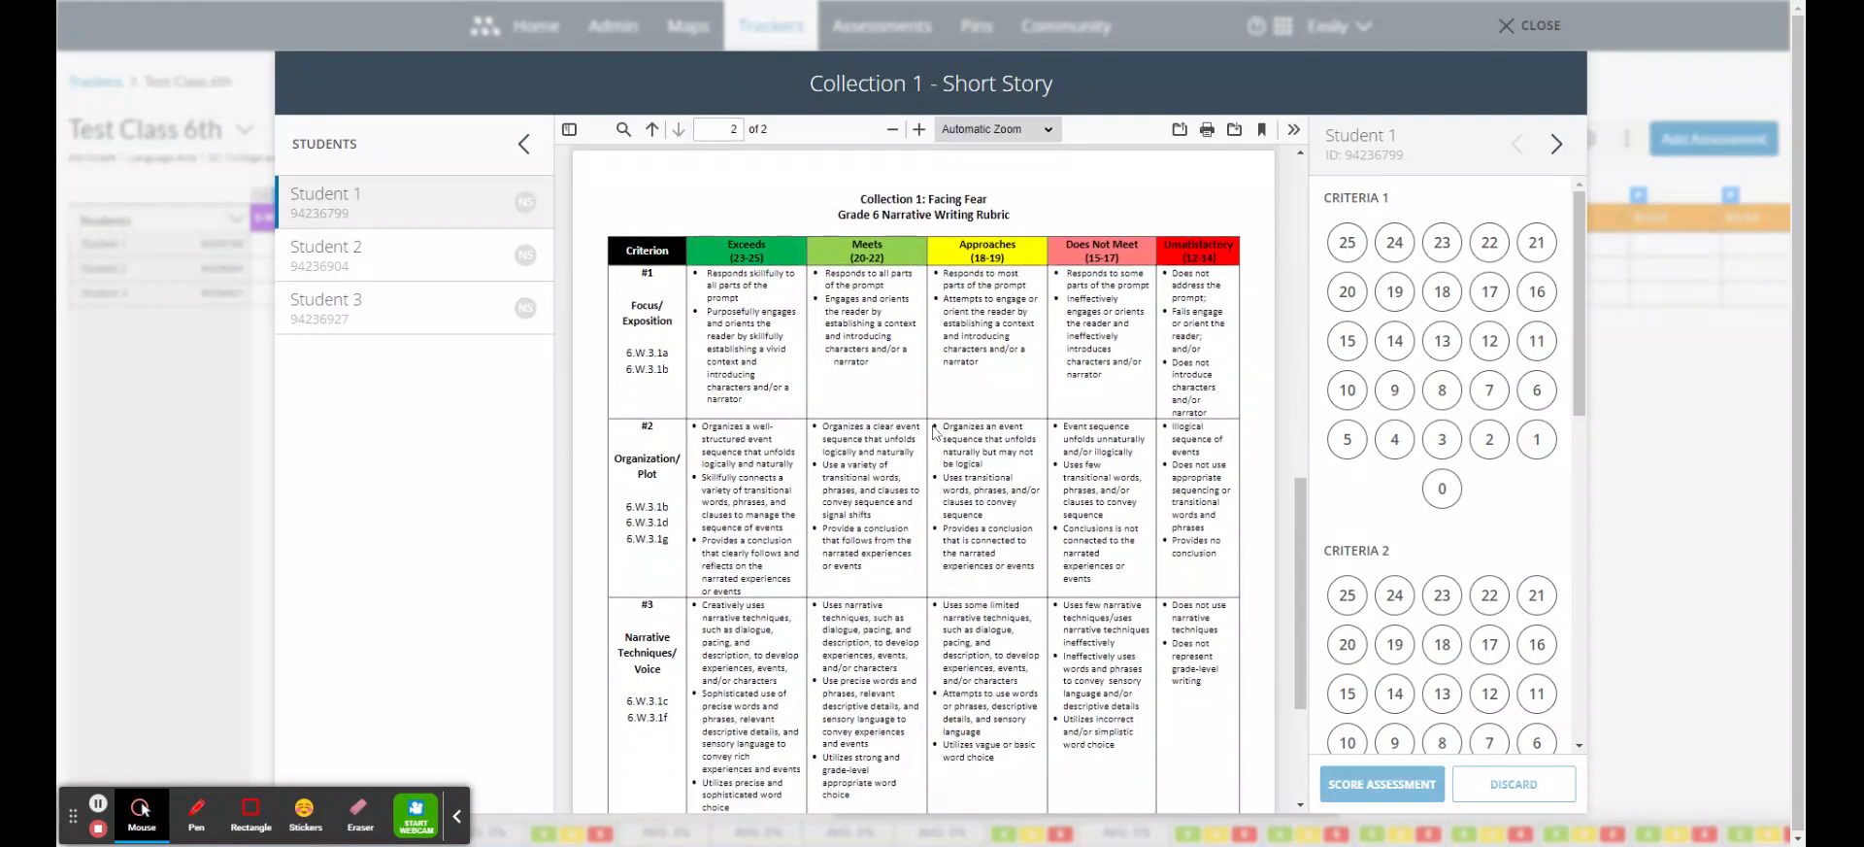
{"action": "scroll", "coordinate": [936, 432], "scroll_direction": "down", "scroll_amount": 2}
{"action": "scroll", "coordinate": [936, 432], "scroll_direction": "up", "scroll_amount": 2}
- Try Criteria 1 scores from the Exceeds and Meets ranges for Student 1, settling on 22
{"action": "left_click", "coordinate": [1349, 254]}
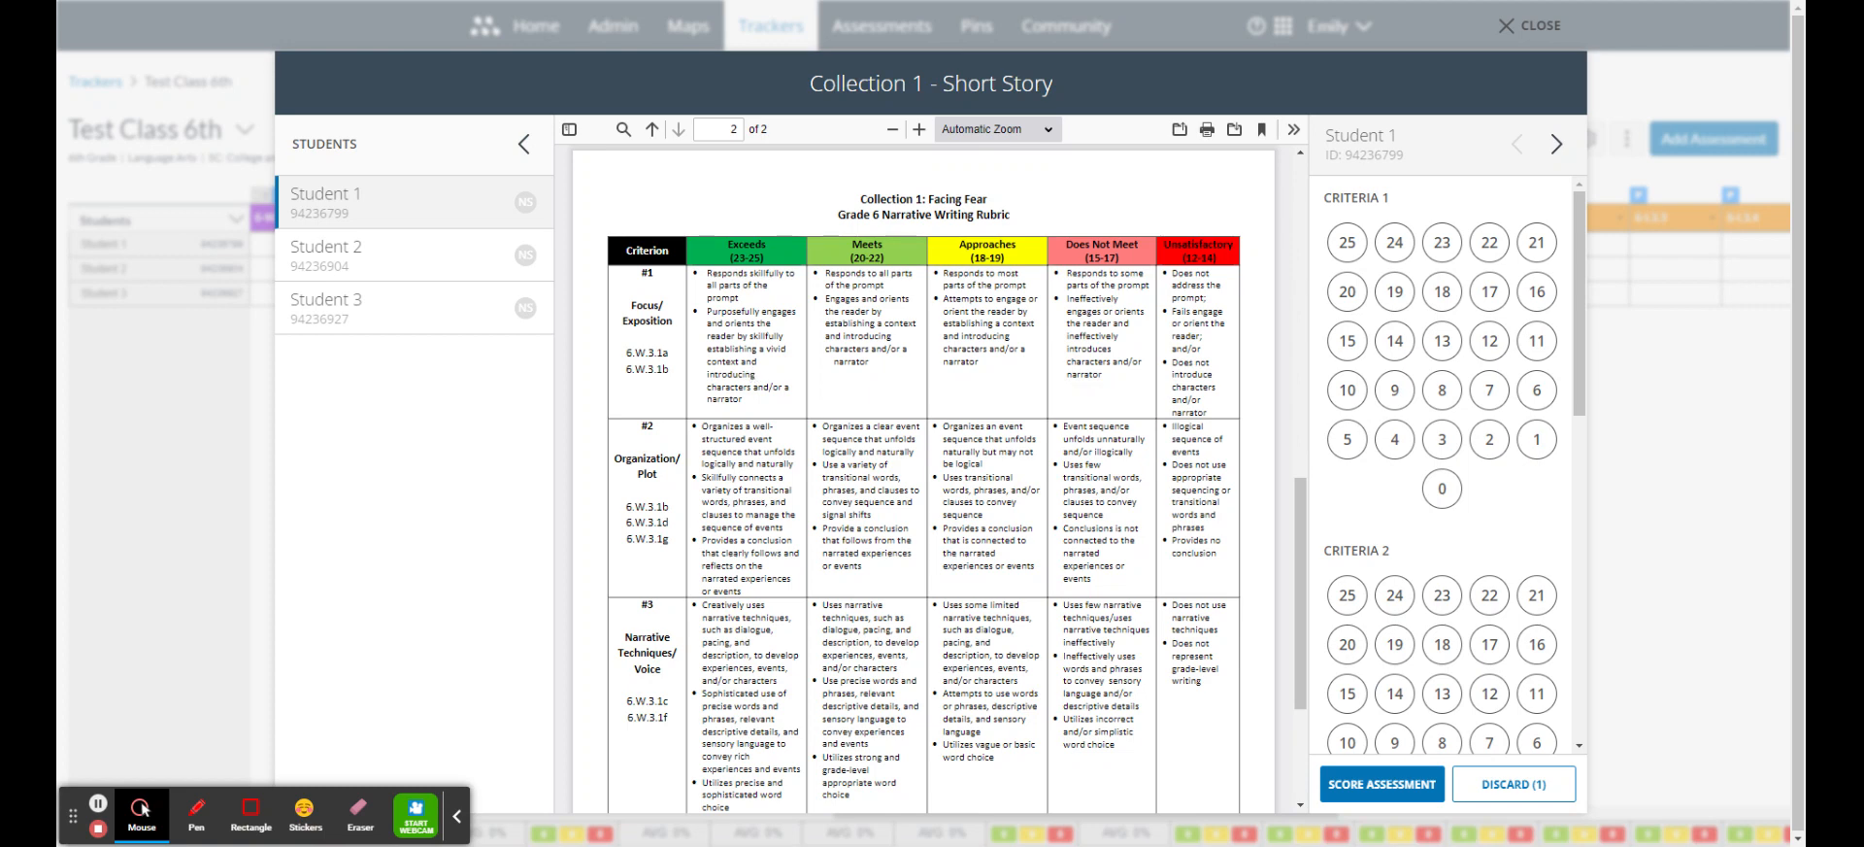
{"action": "left_click", "coordinate": [1435, 247]}
{"action": "left_click", "coordinate": [1396, 249]}
{"action": "left_click", "coordinate": [1340, 294]}
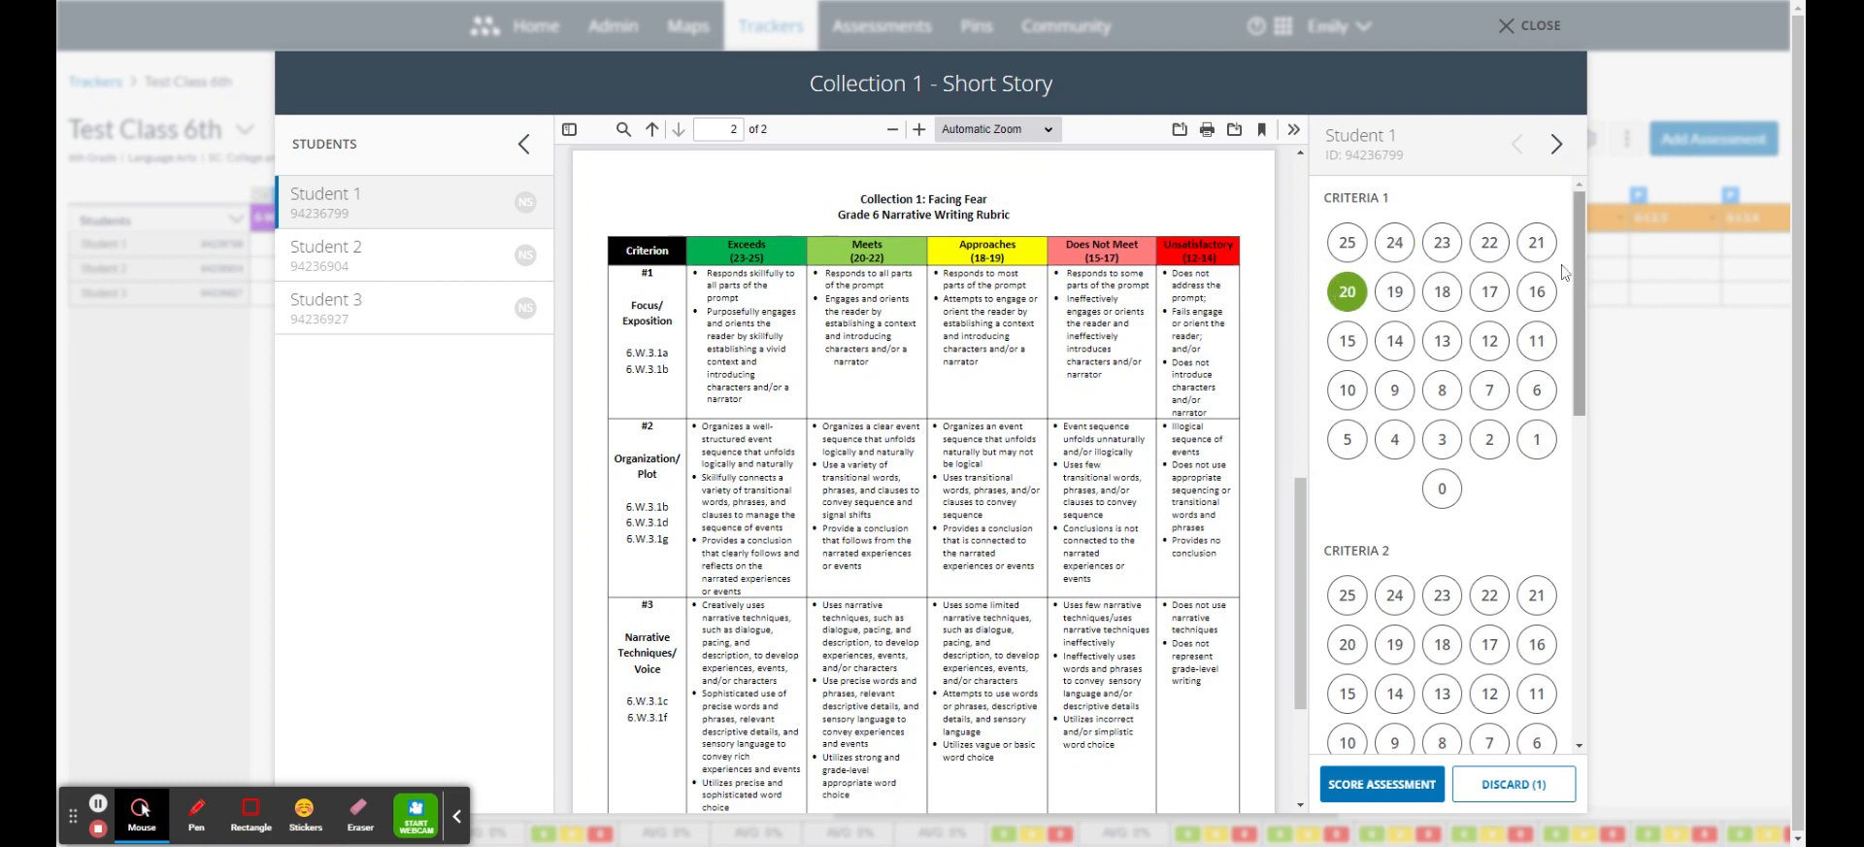
{"action": "left_click", "coordinate": [1536, 245]}
{"action": "left_click", "coordinate": [1489, 249]}
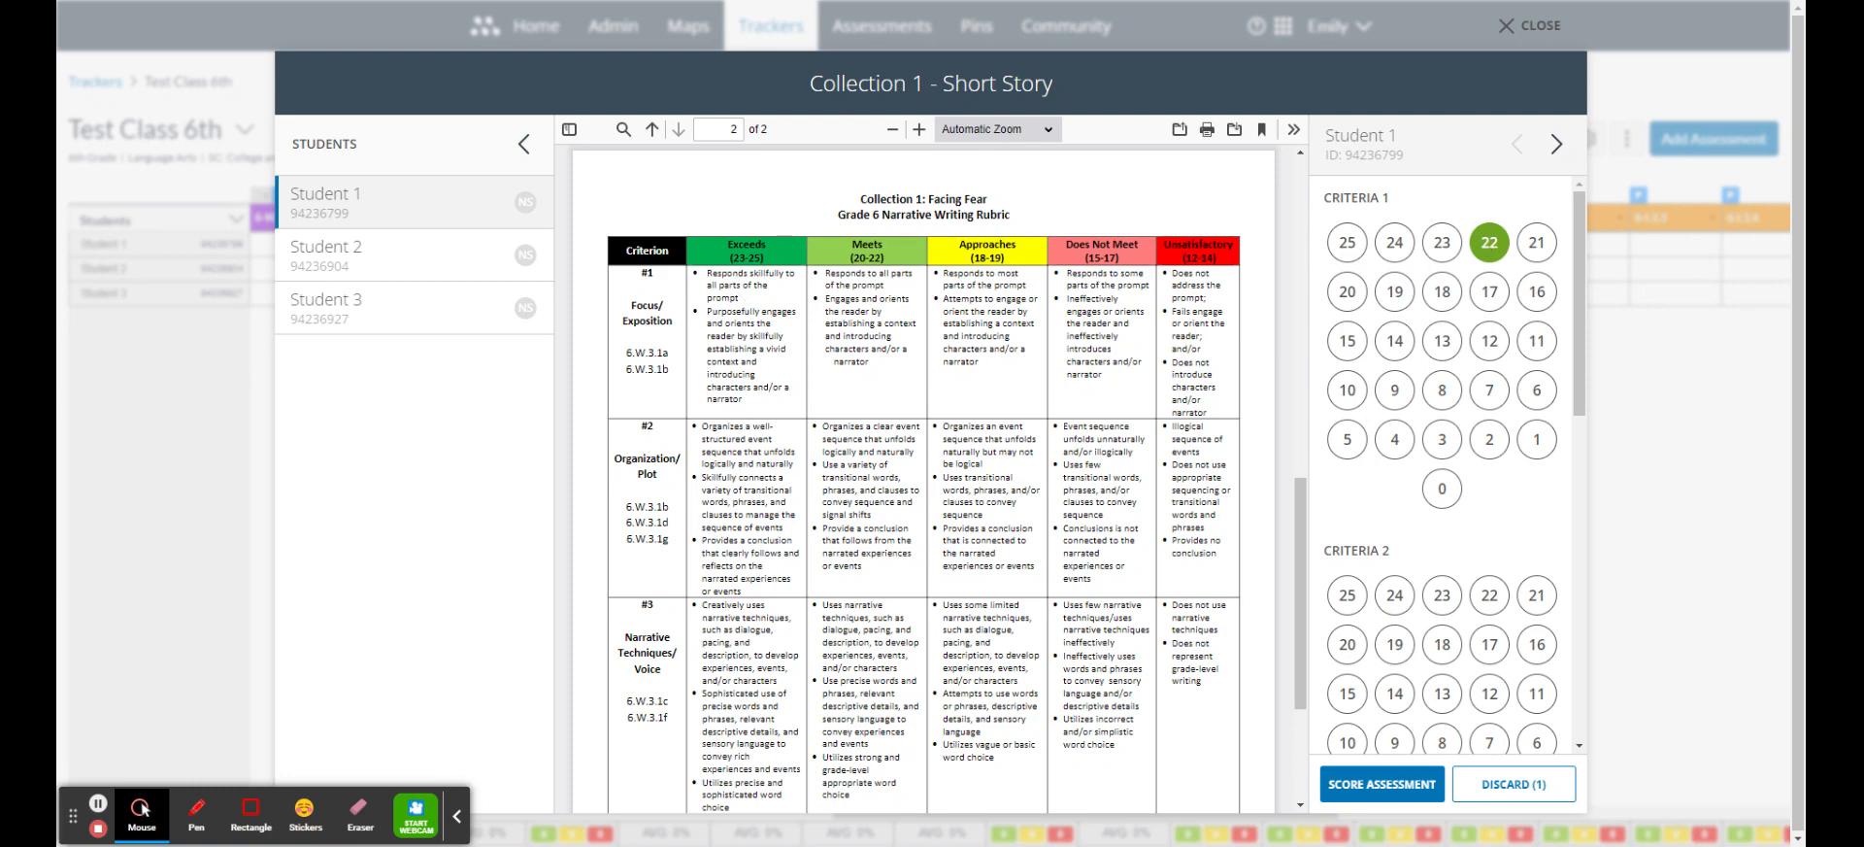
{"action": "left_click", "coordinate": [1500, 244]}
{"action": "left_click", "coordinate": [1501, 245]}
- Examine the rubric's remaining criteria, try a Criteria 1 score of 15 for Student 1 and restore 22
{"action": "scroll", "coordinate": [922, 379], "scroll_direction": "down", "scroll_amount": 2}
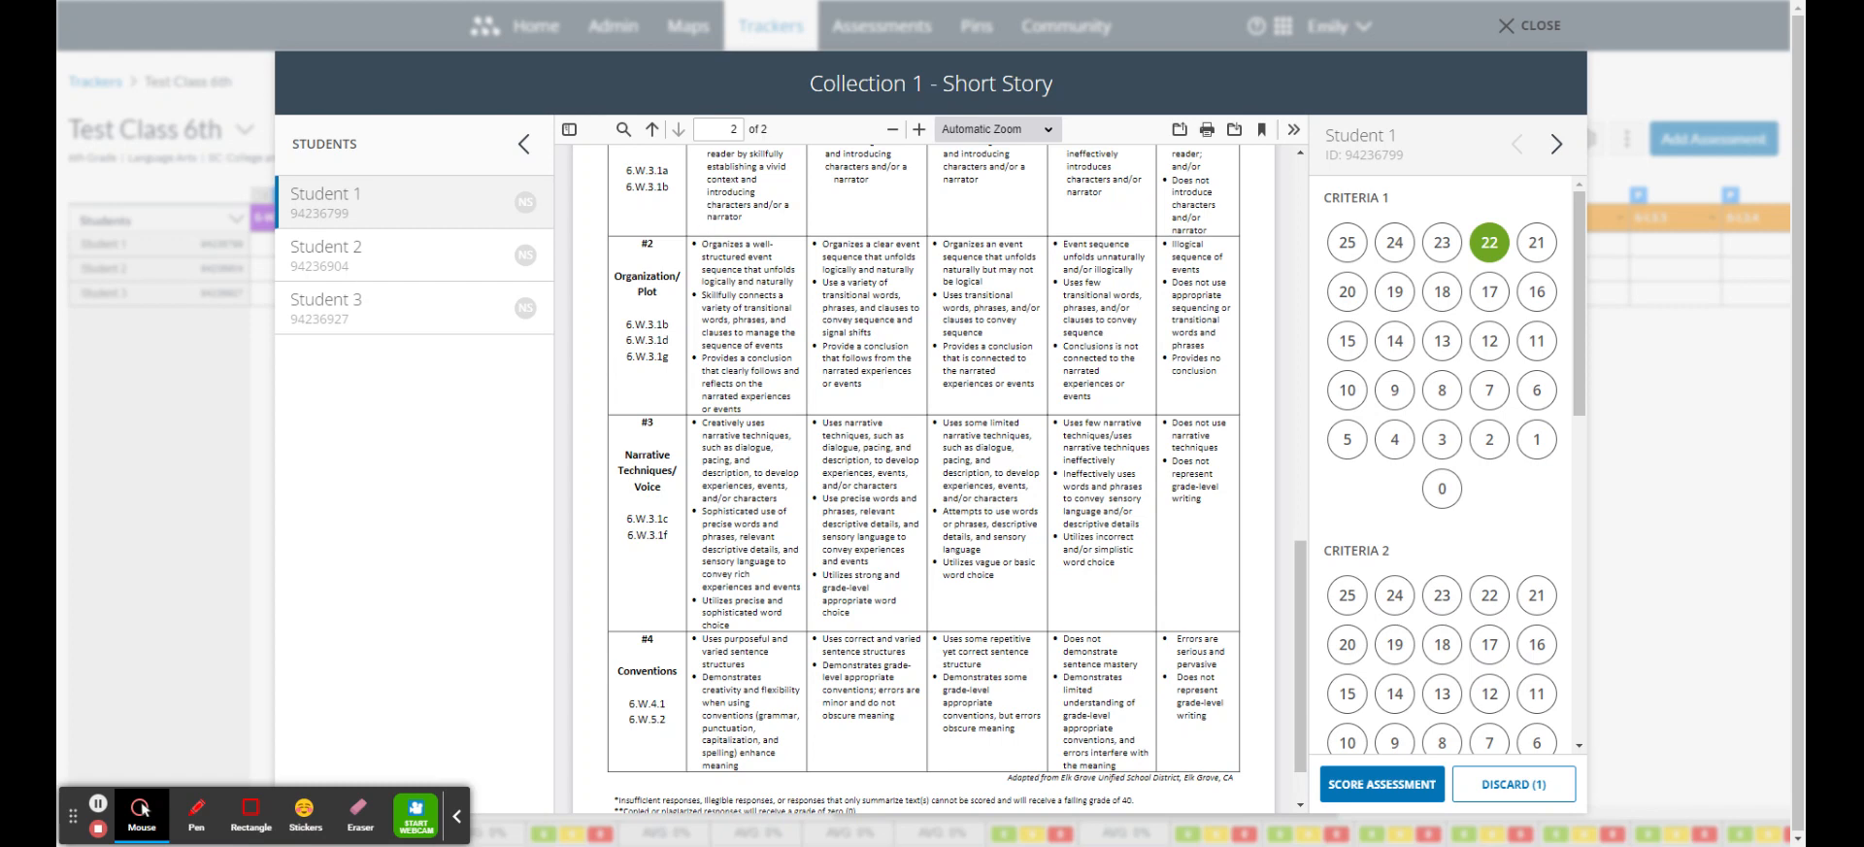
{"action": "scroll", "coordinate": [1072, 296], "scroll_direction": "up", "scroll_amount": 2}
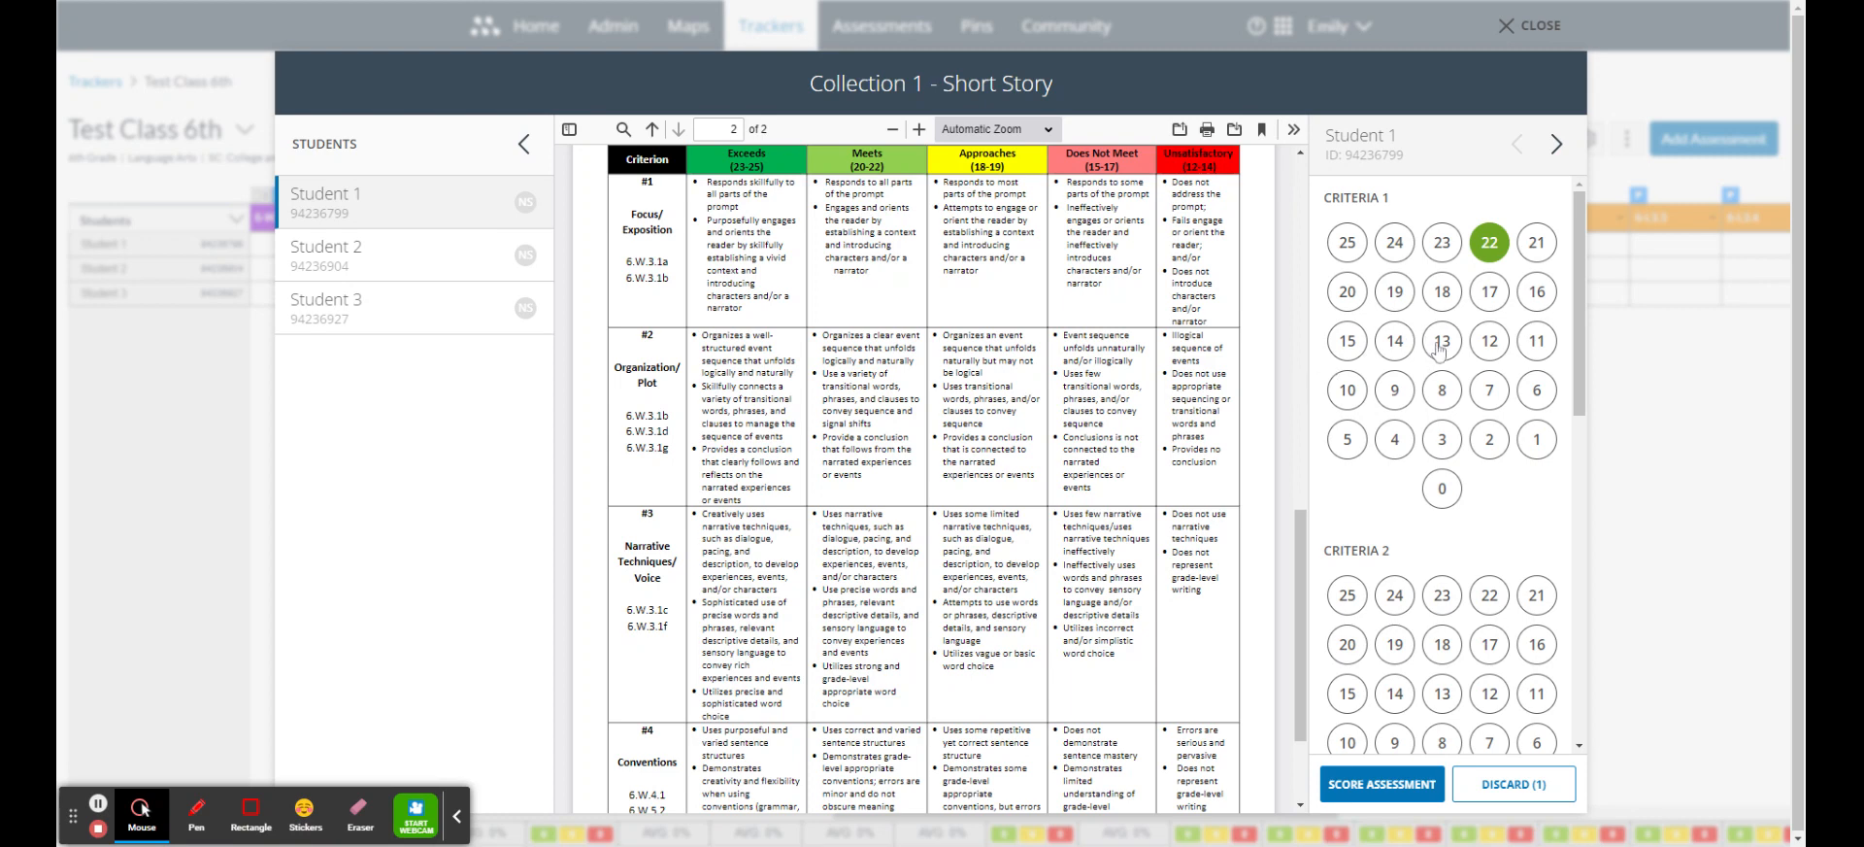
{"action": "left_click", "coordinate": [1350, 345]}
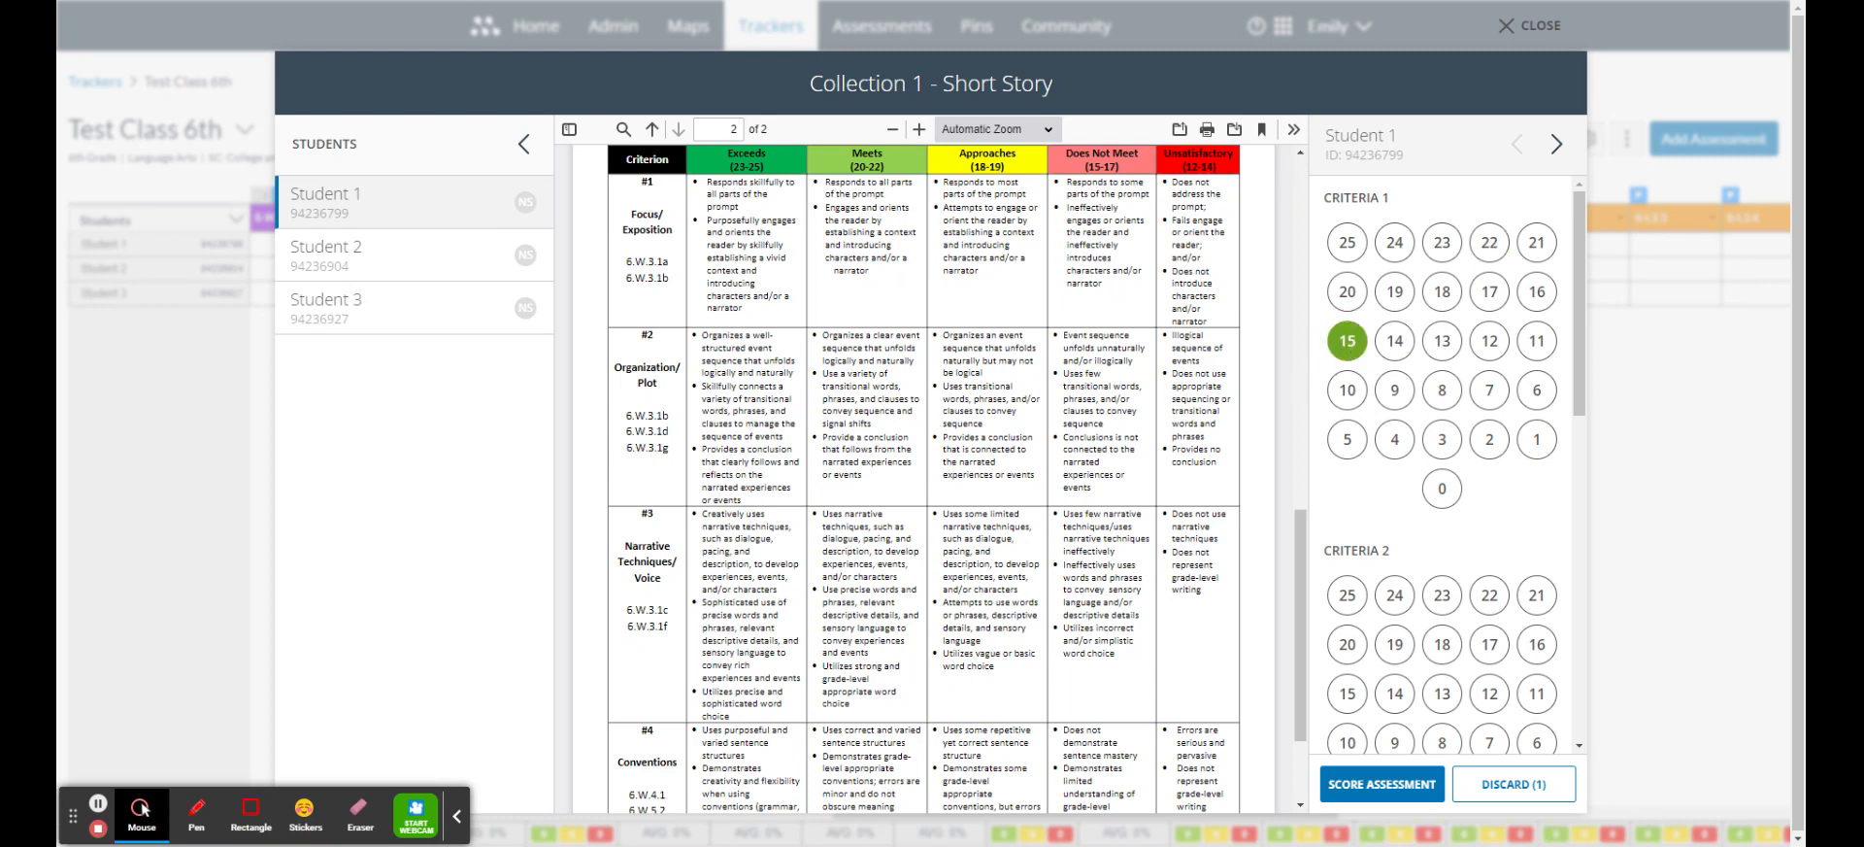
{"action": "left_click", "coordinate": [1489, 242]}
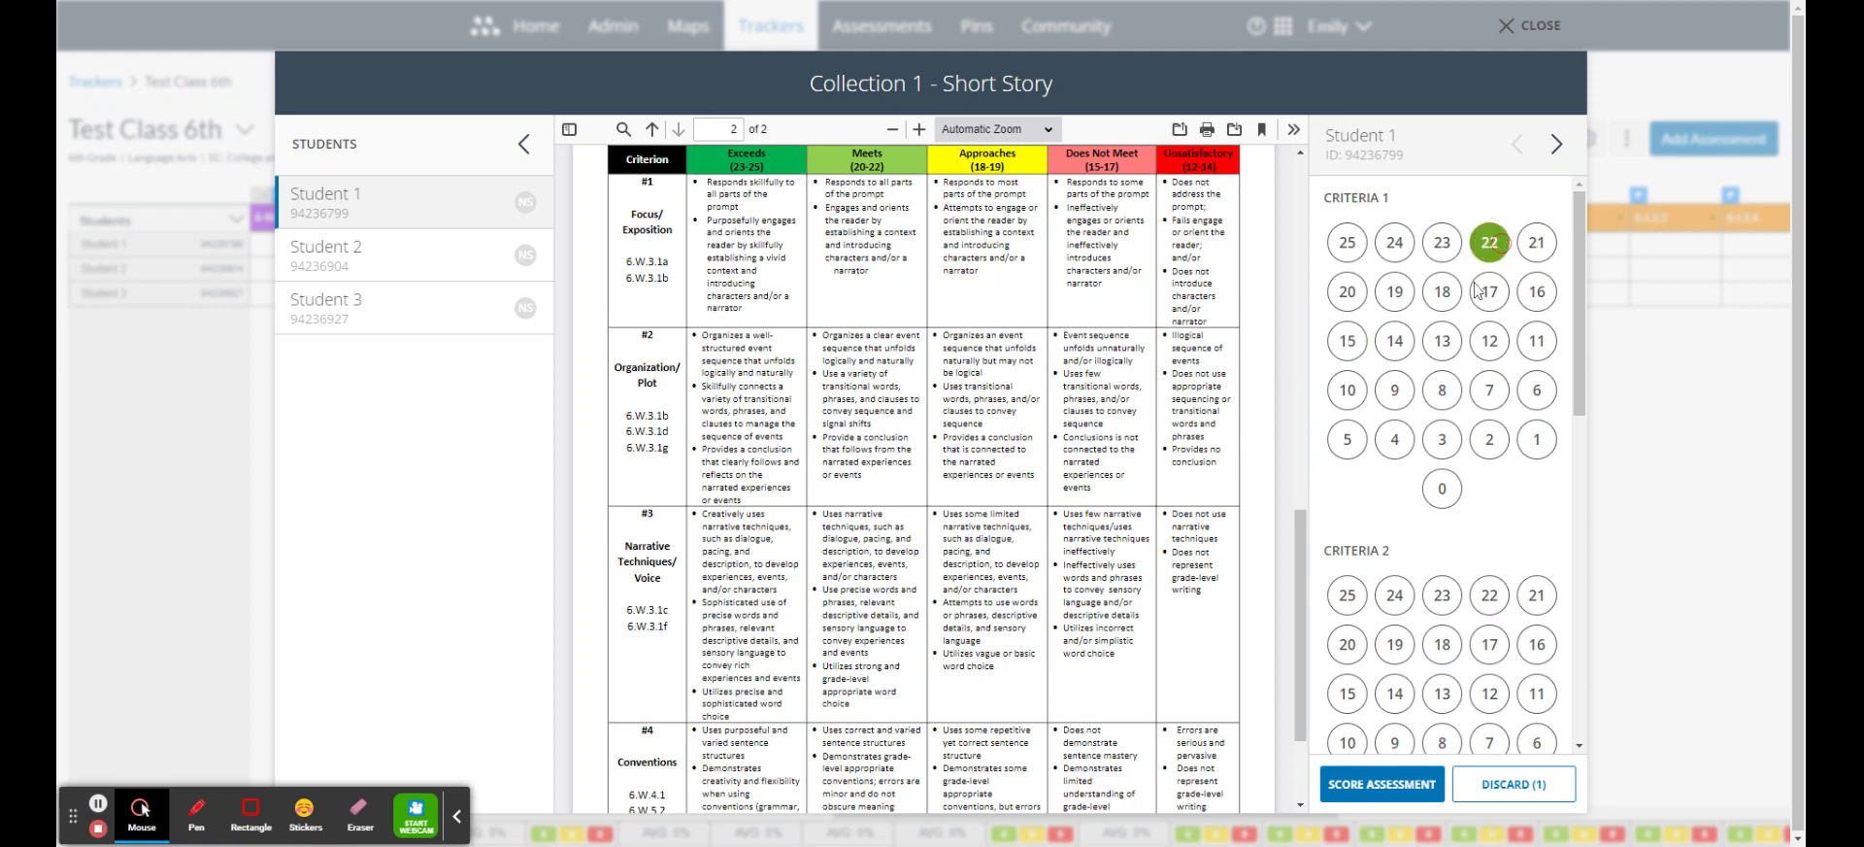
- Give Student 1 a score of 15 for Criteria 2
{"action": "scroll", "coordinate": [1419, 437], "scroll_direction": "down", "scroll_amount": 1}
{"action": "scroll", "coordinate": [1419, 437], "scroll_direction": "down", "scroll_amount": 3}
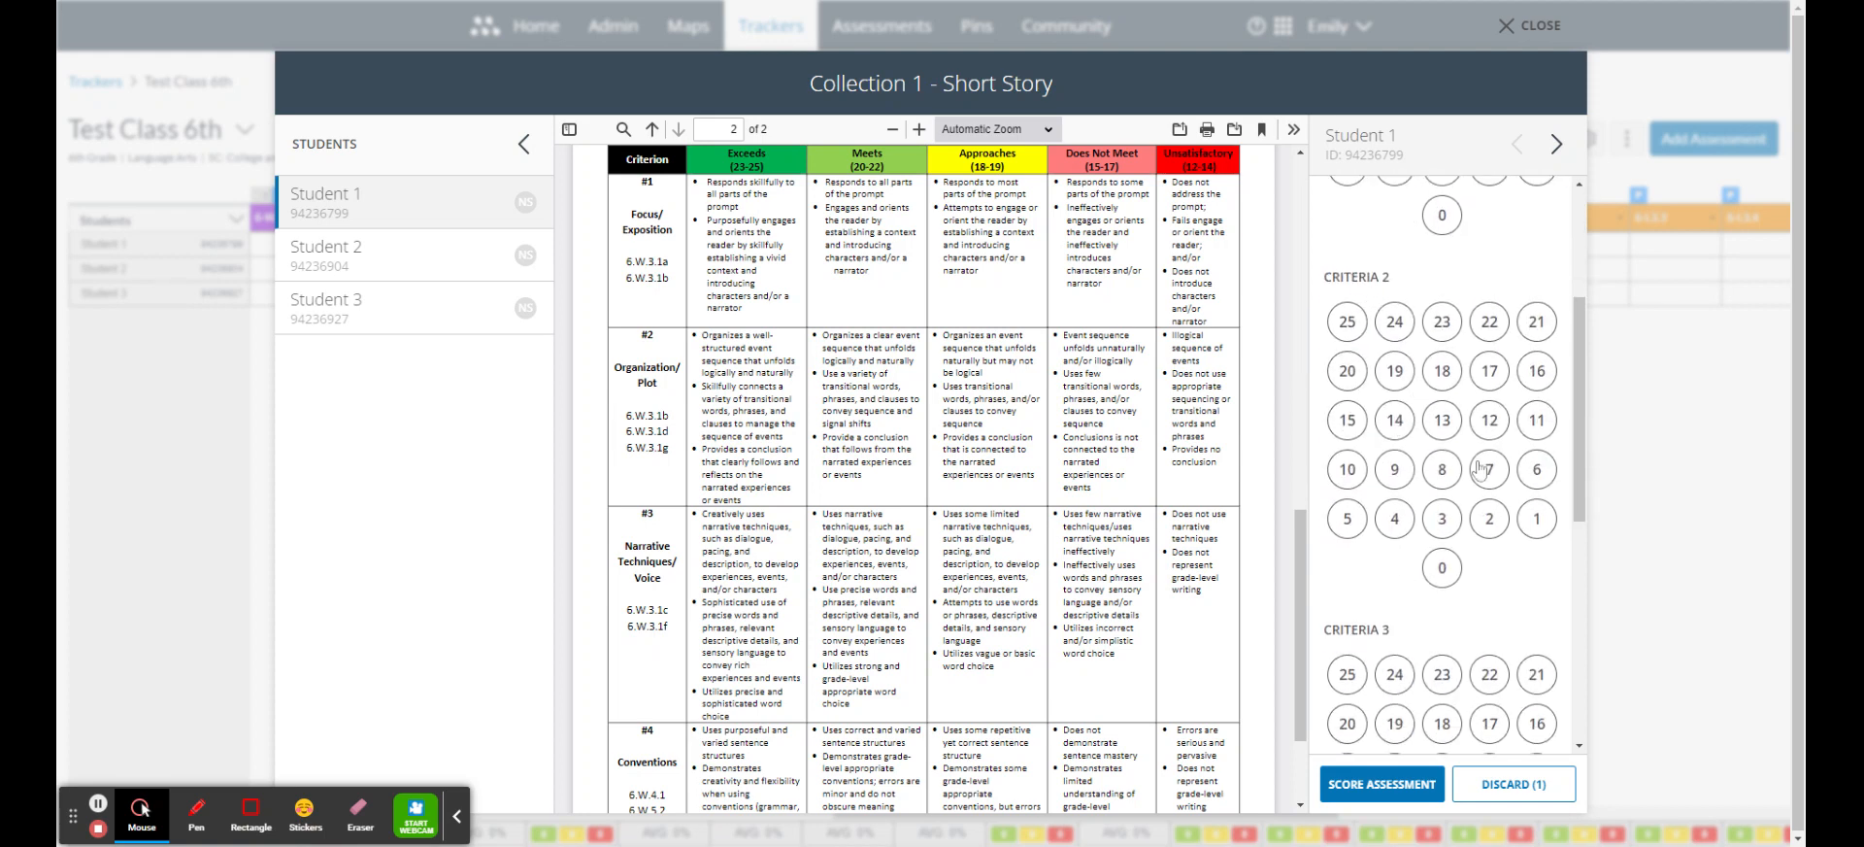
{"action": "left_click", "coordinate": [1350, 427]}
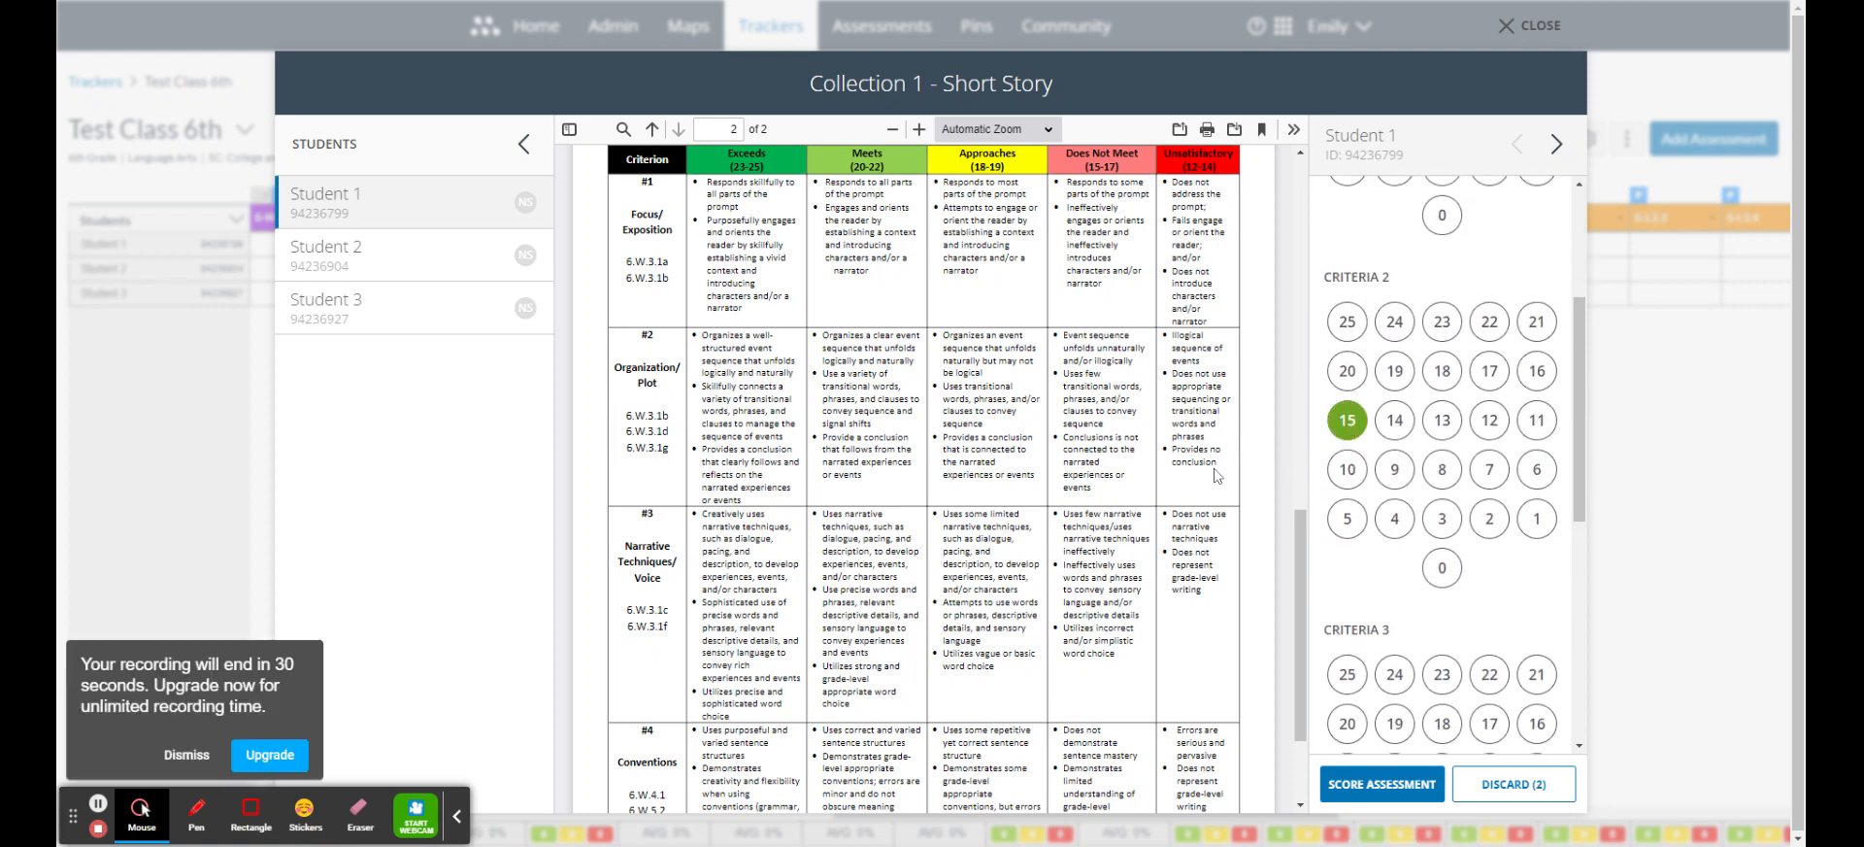
{"action": "scroll", "coordinate": [1210, 476], "scroll_direction": "down", "scroll_amount": 3}
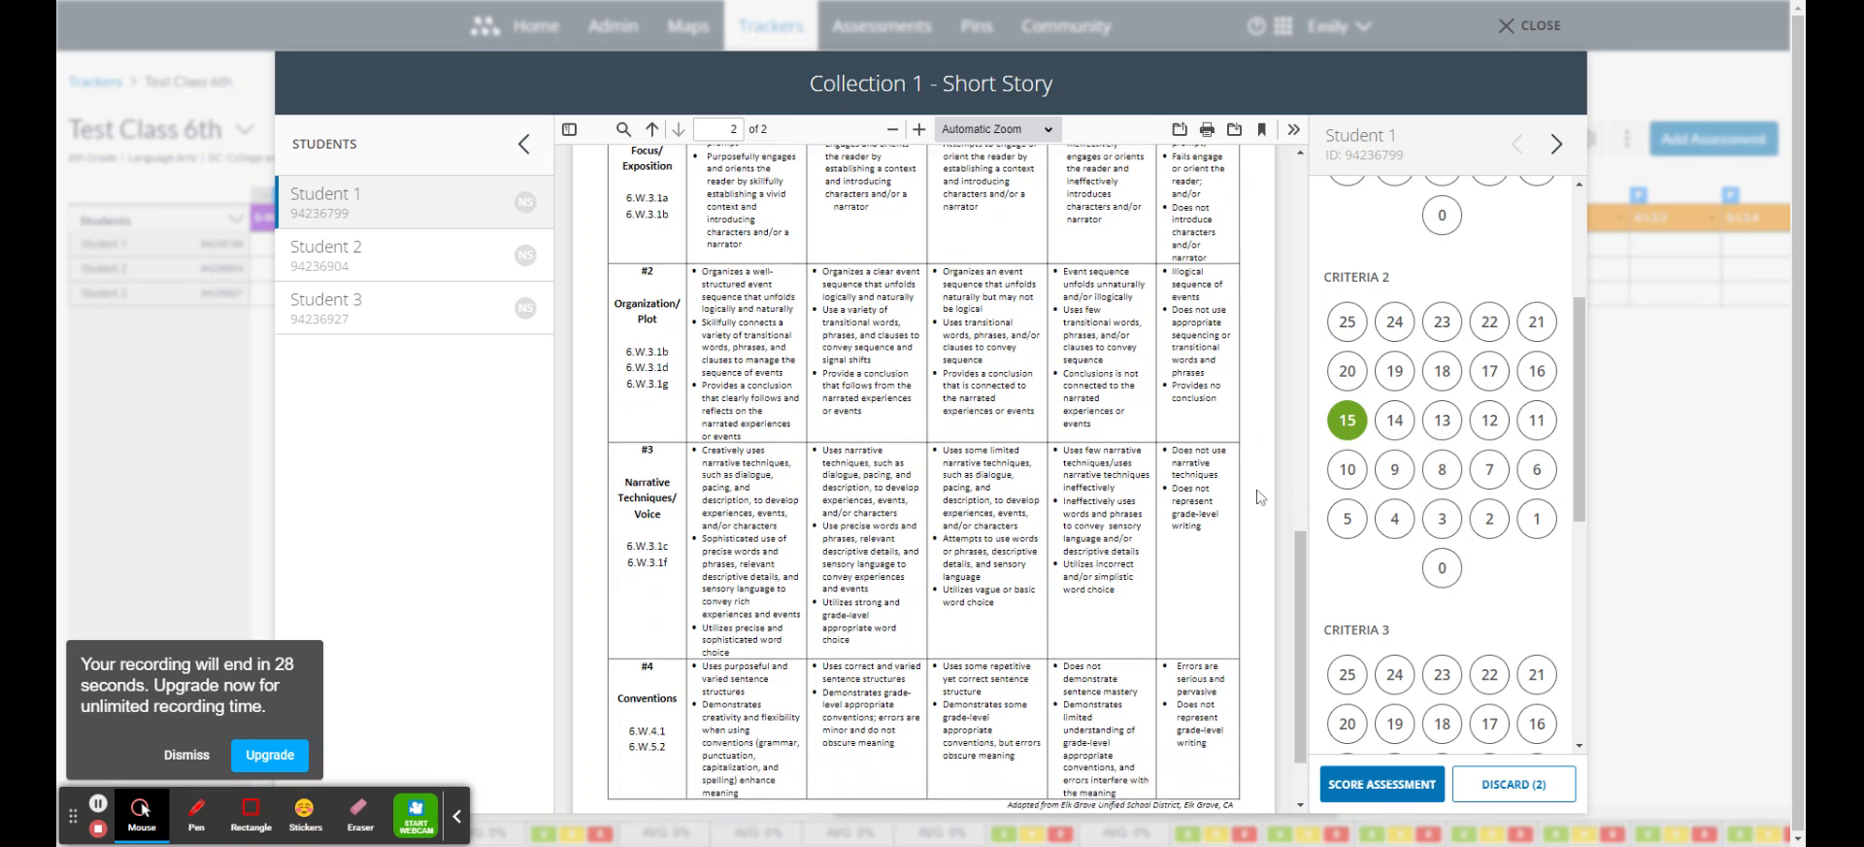